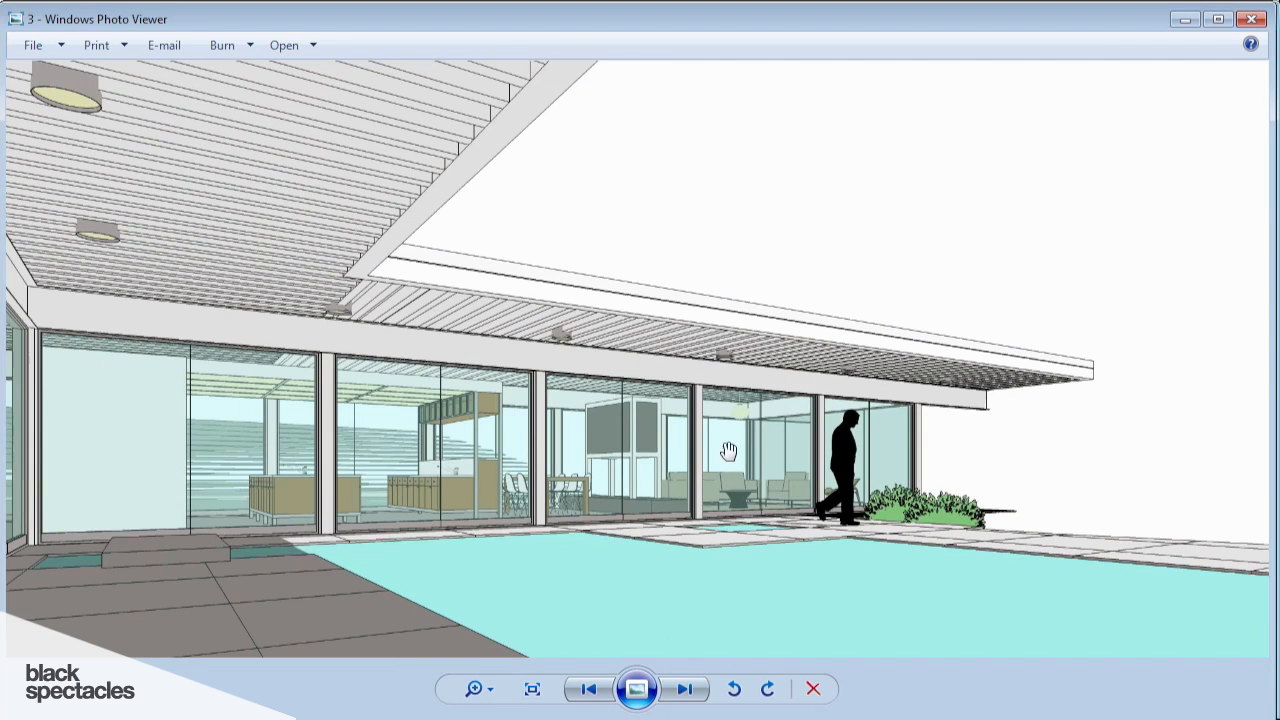
Minimise the rendered reference image, return to the SketchUp base model and make Metal the active layer
left_click(1185, 21)
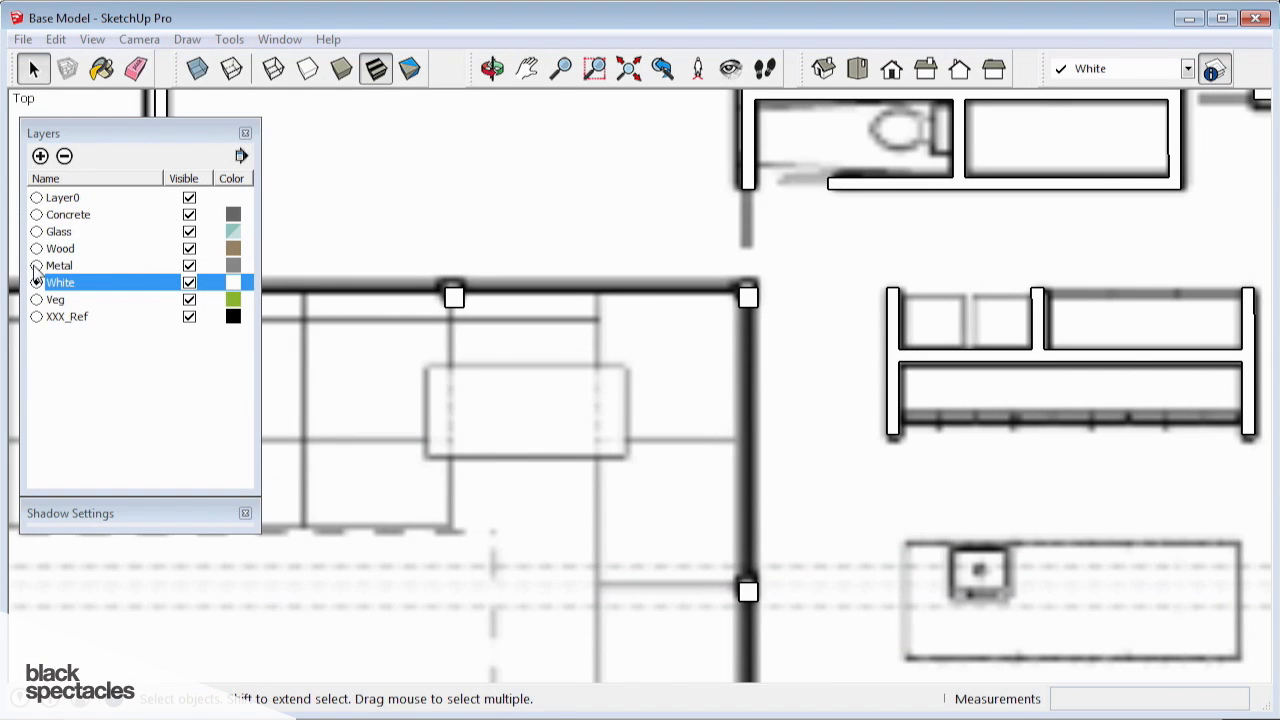
left_click(36, 265)
left_click(585, 238)
Draw a rectangle over the wall opening between the inner corner column of the courtyard and the next column below it
scroll(717, 262, "down", 6)
scroll(786, 180, "up", 5)
scroll(763, 185, "down", 6)
scroll(690, 415, "up", 5)
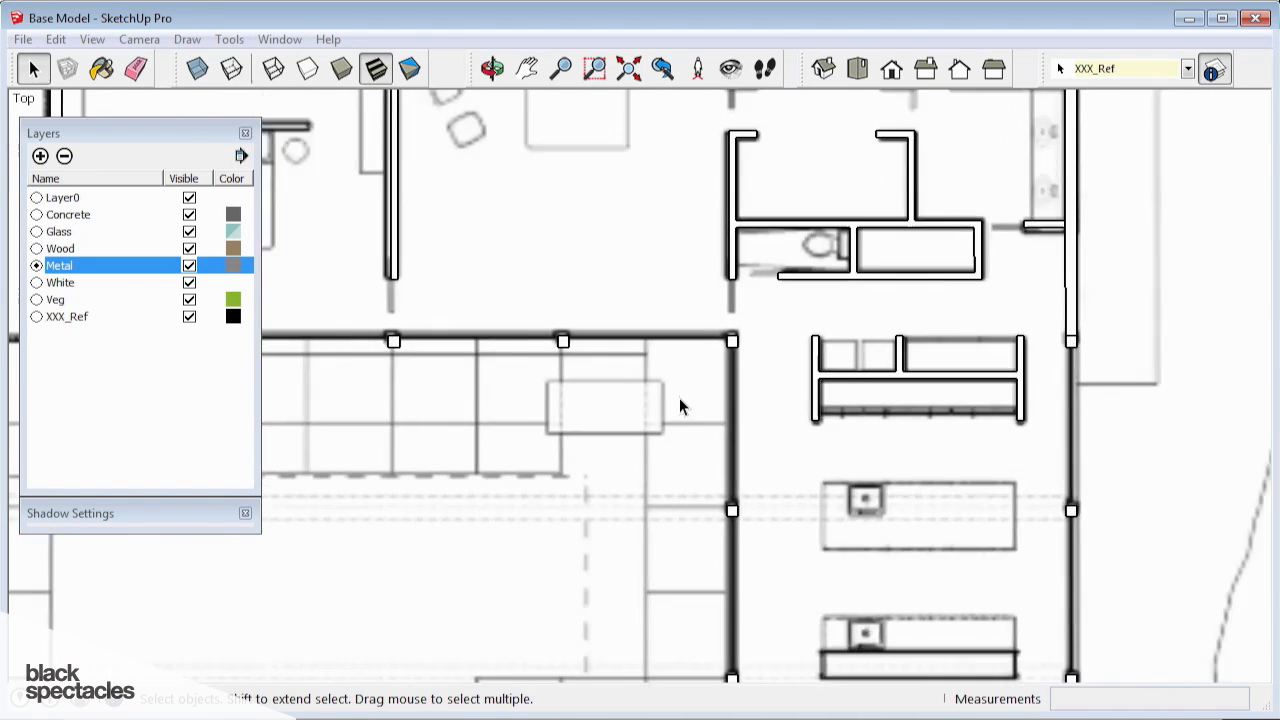
key("r")
left_click(742, 246)
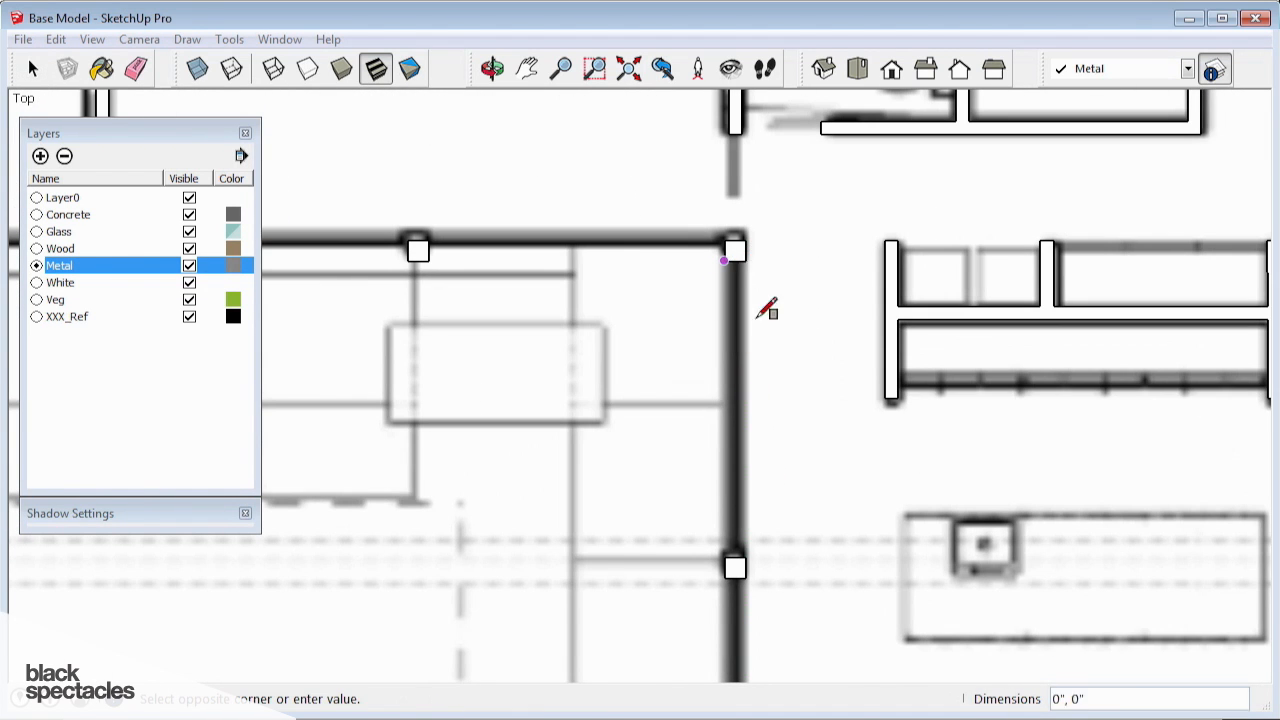
left_click(728, 566)
scroll(471, 423, "down", 3)
Select the new rectangle and turn it into a component named Glass Door
key("space")
scroll(680, 365, "up", 2)
left_click(680, 365)
scroll(680, 370, "up", 1)
scroll(697, 309, "down", 1)
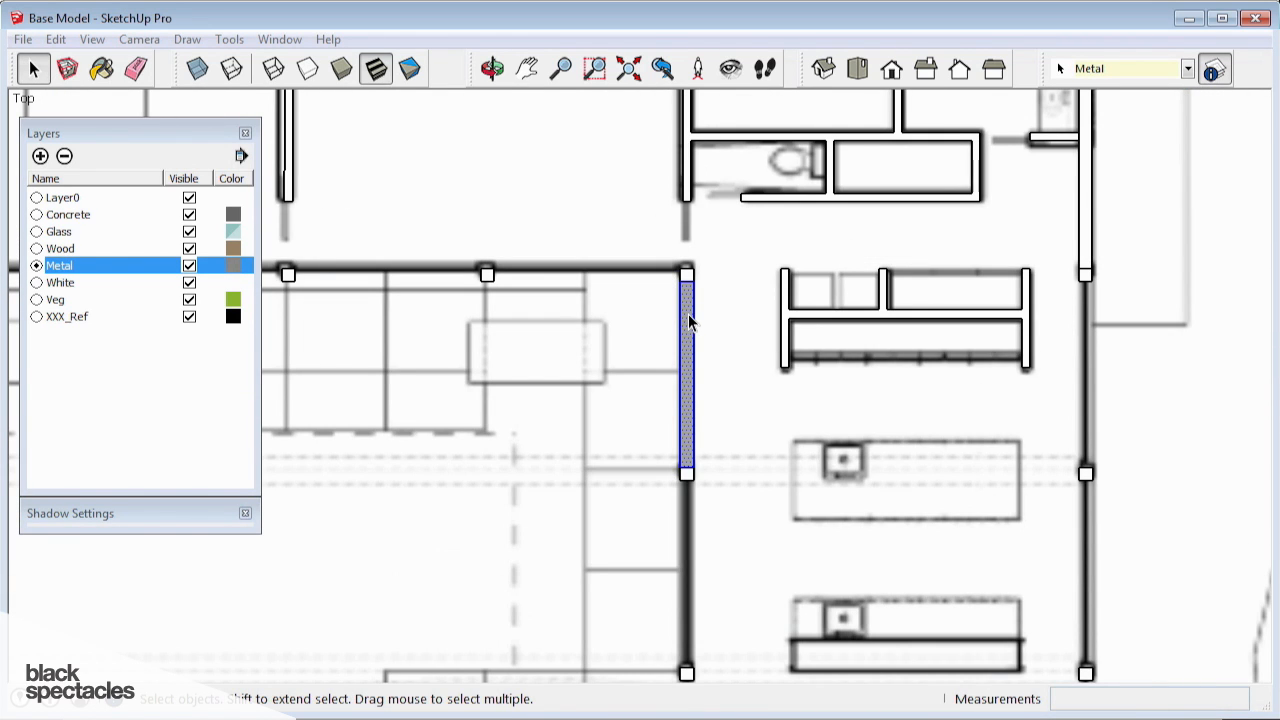
key("g")
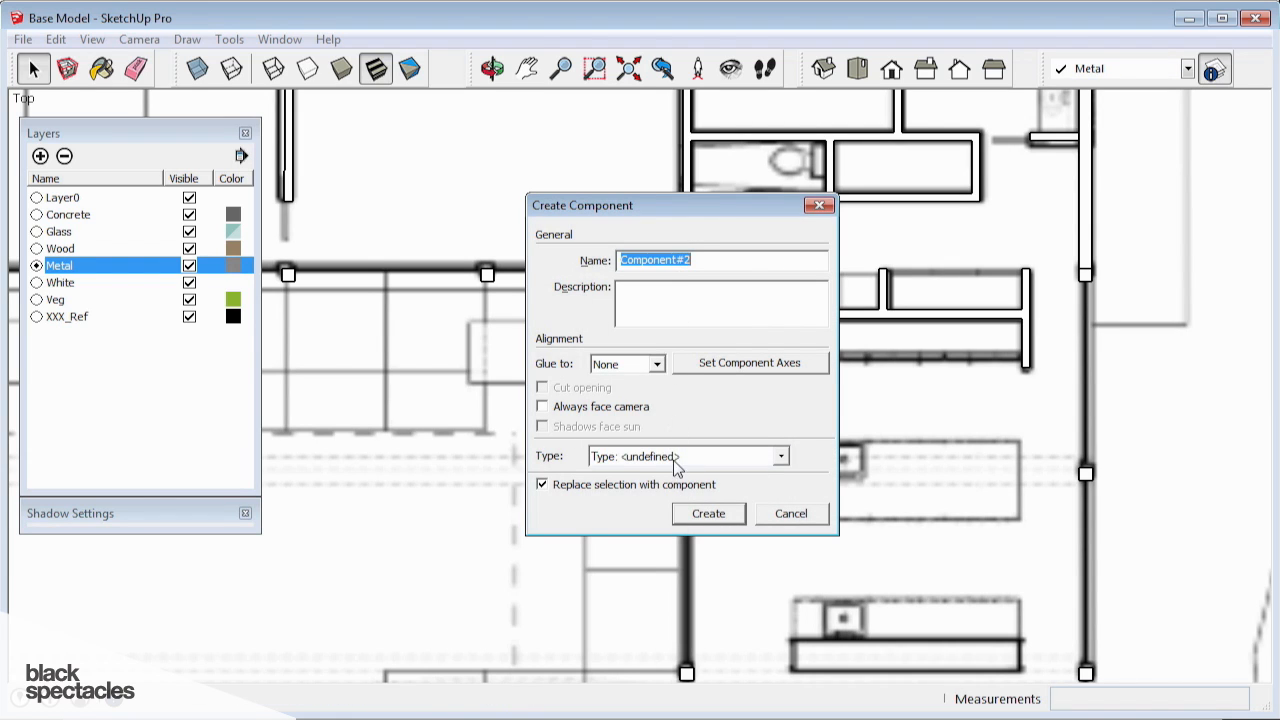
type("G")
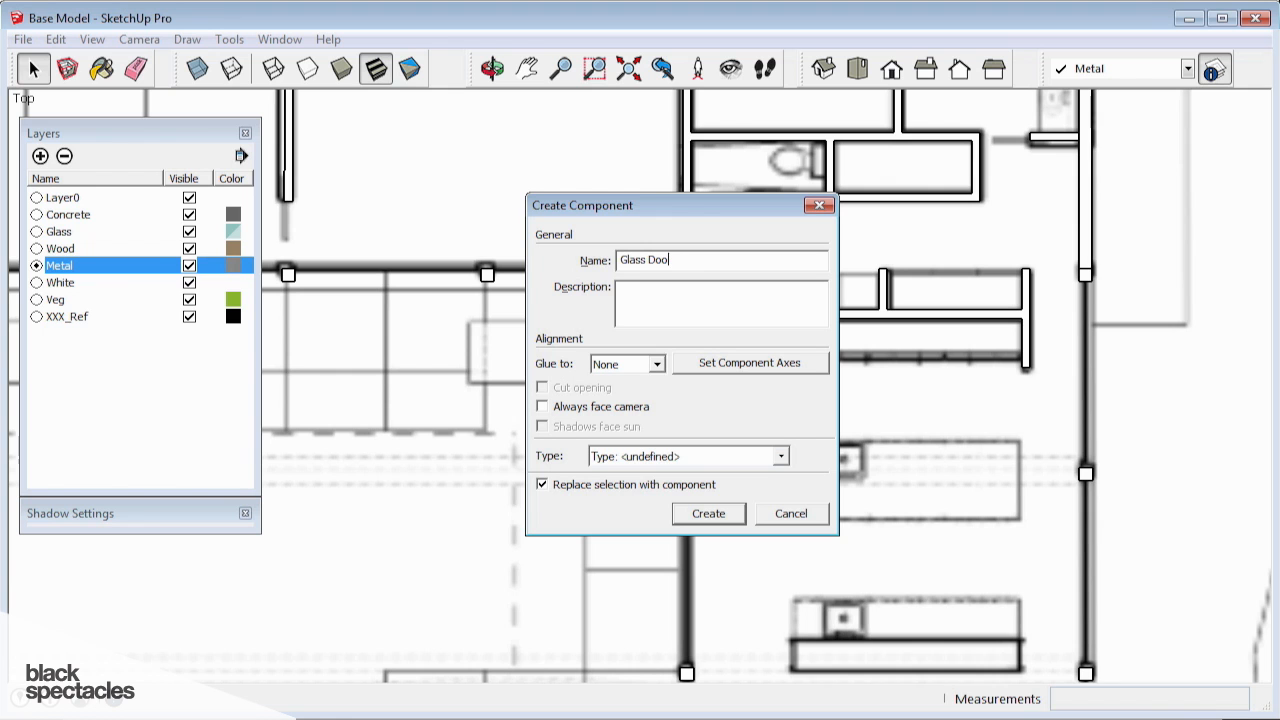
type("lass Doo")
key("Return")
Copy the glass door down the courtyard wall to the next bay and repeat it x4 to fill the remaining bays
scroll(673, 325, "up", 4)
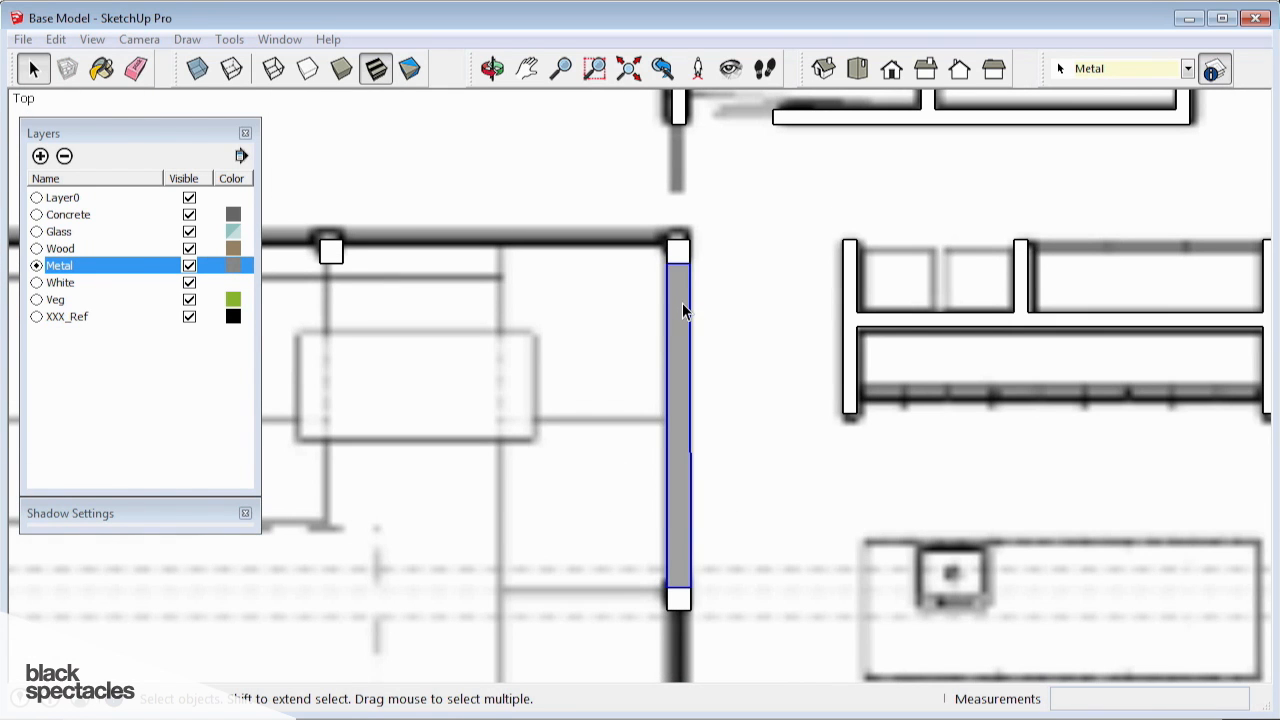
scroll(681, 306, "down", 5)
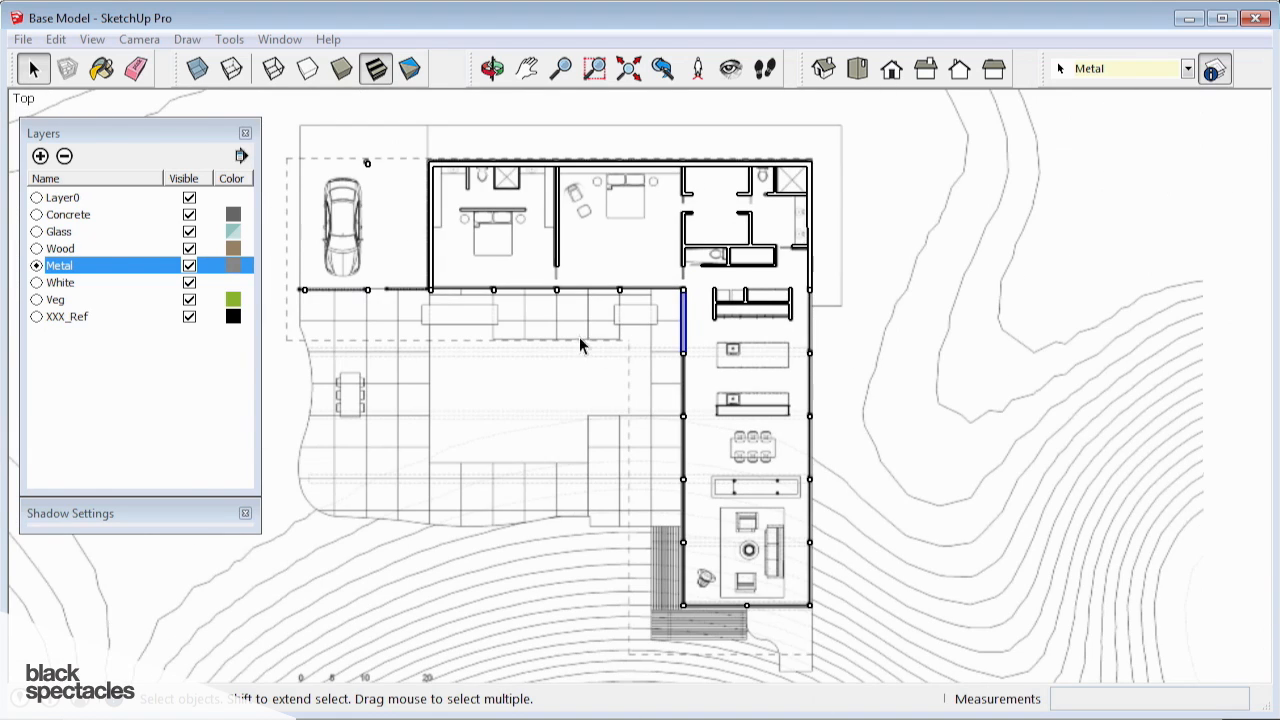
scroll(697, 368, "up", 2)
key("m")
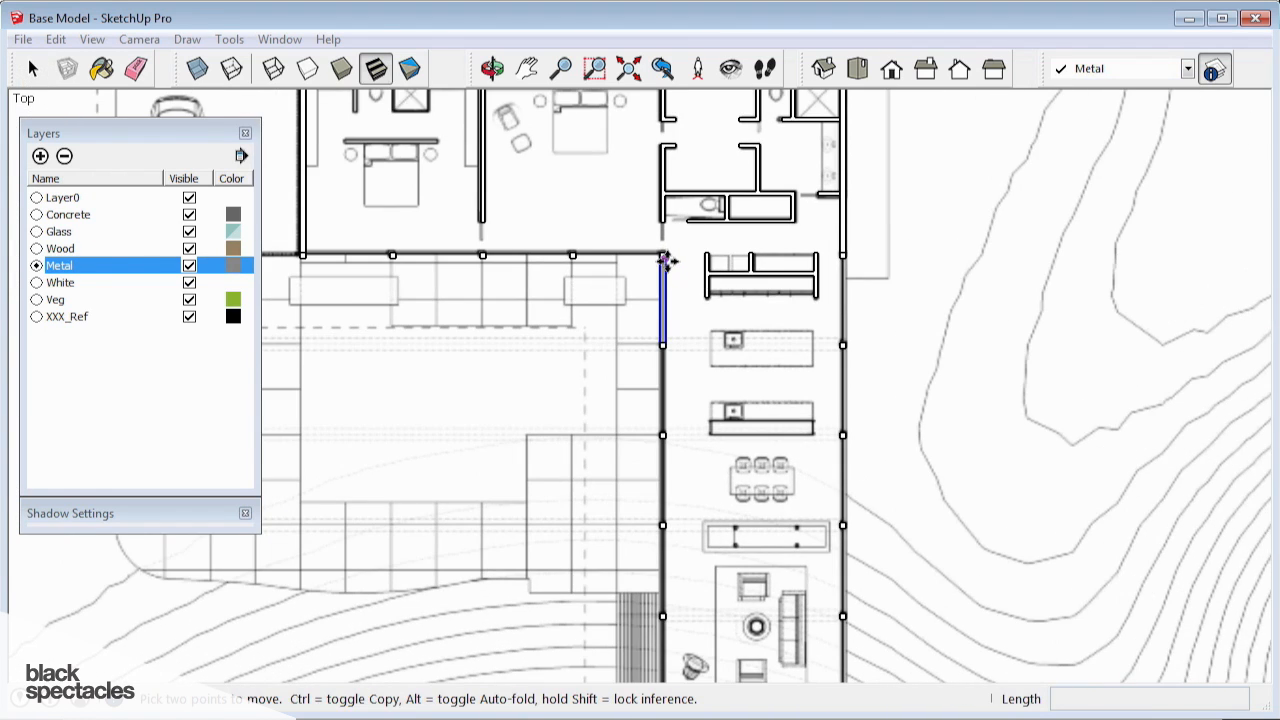
scroll(668, 262, "up", 3)
left_click(655, 258)
key("ctrl")
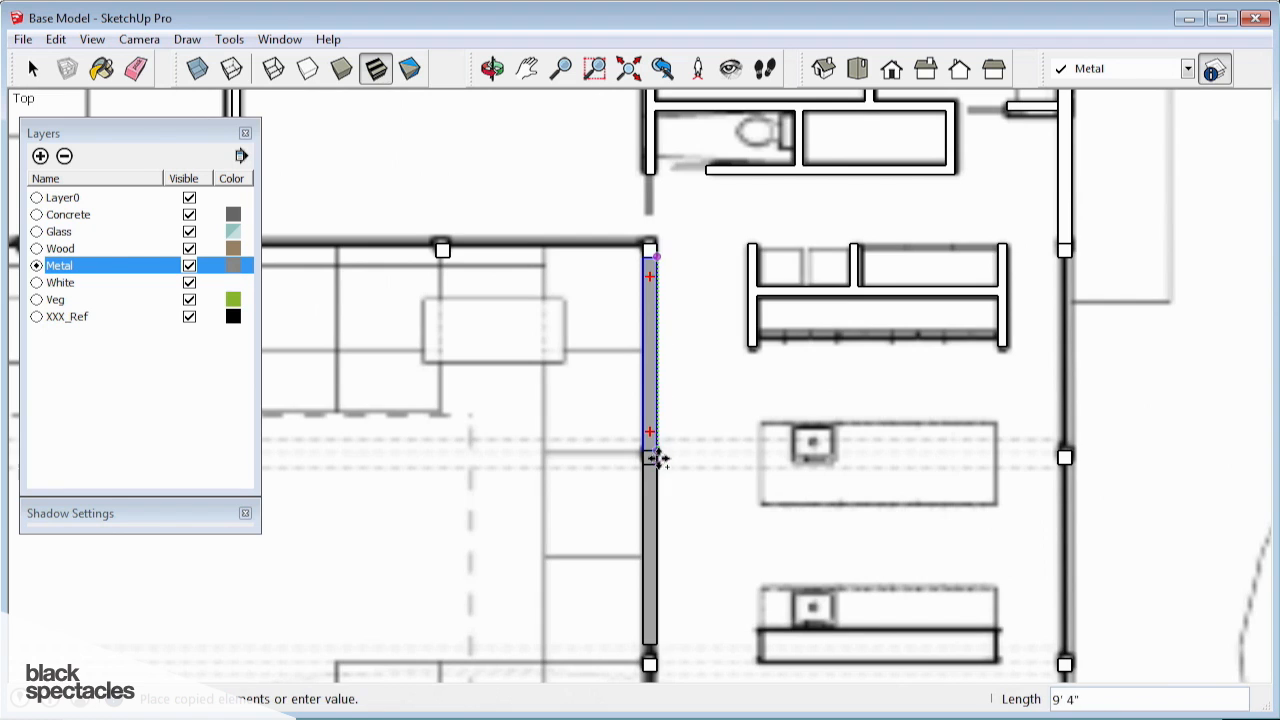
key("Escape")
scroll(663, 223, "down", 5)
scroll(660, 229, "up", 1)
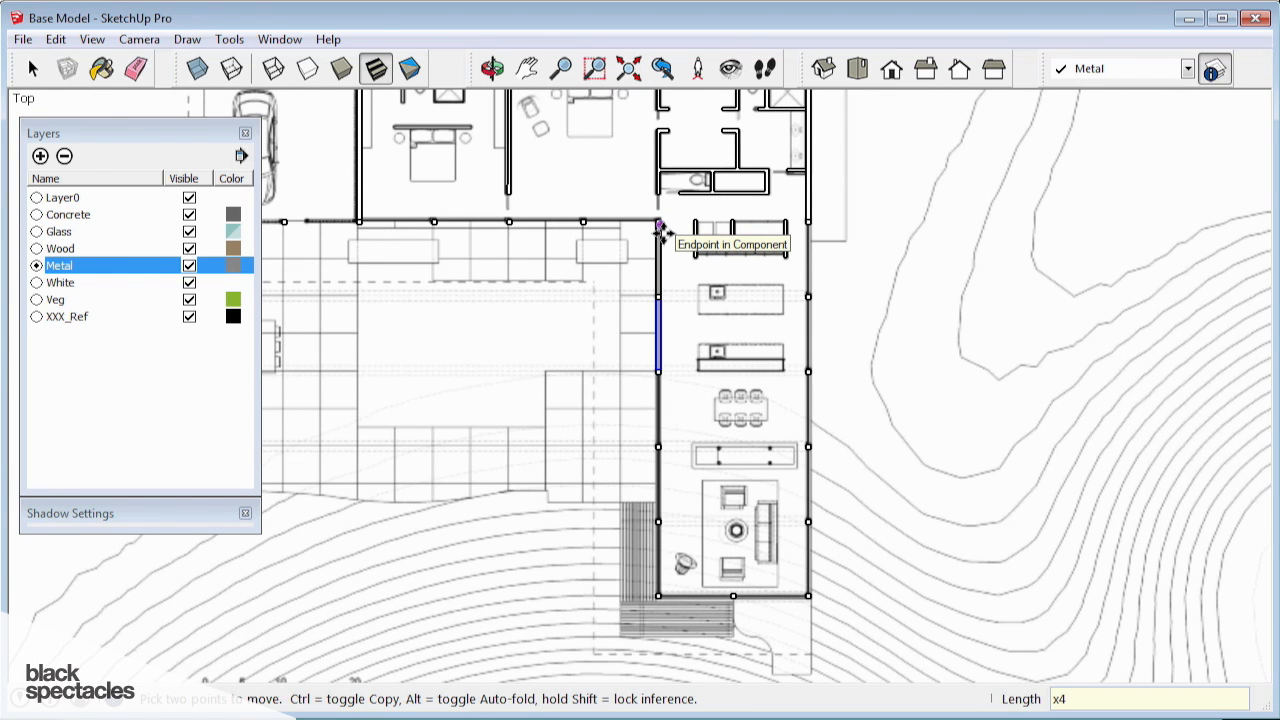
Rotate a copy of the lowest glass door on the courtyard wall by 90 degrees about its end at the corner column
scroll(690, 640, "up", 2)
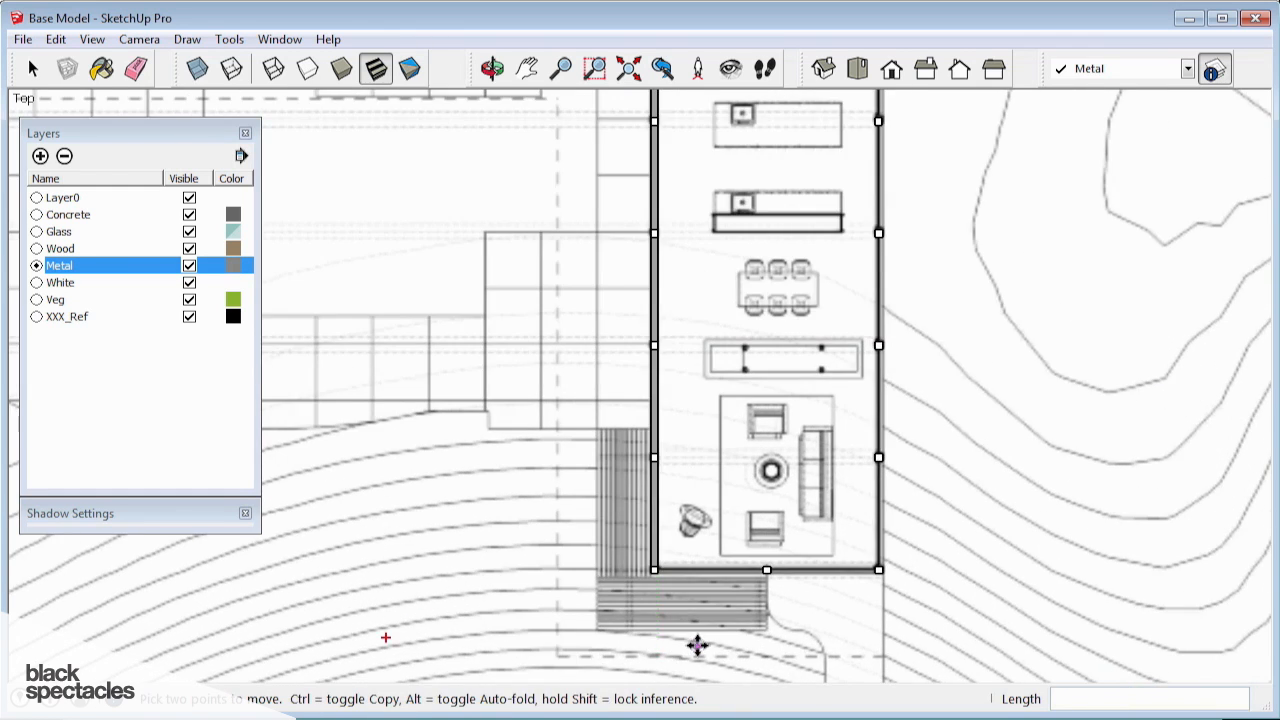
scroll(690, 620, "up", 2)
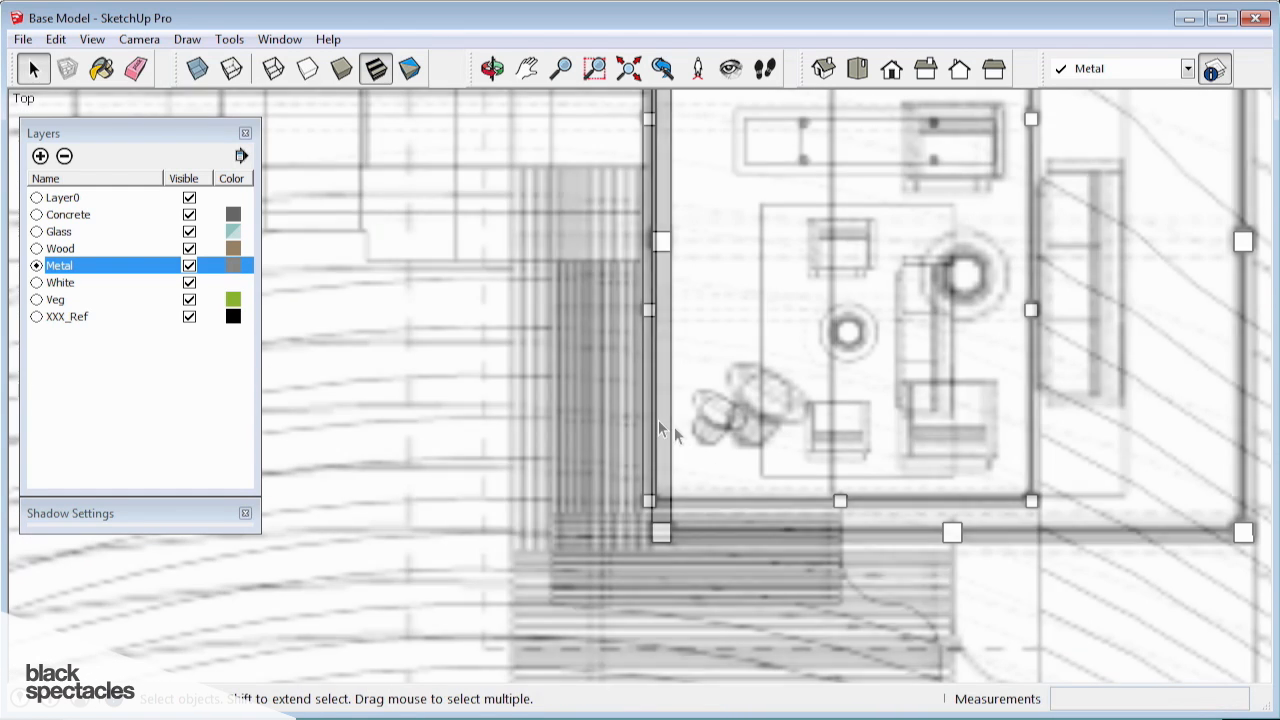
left_click(659, 420)
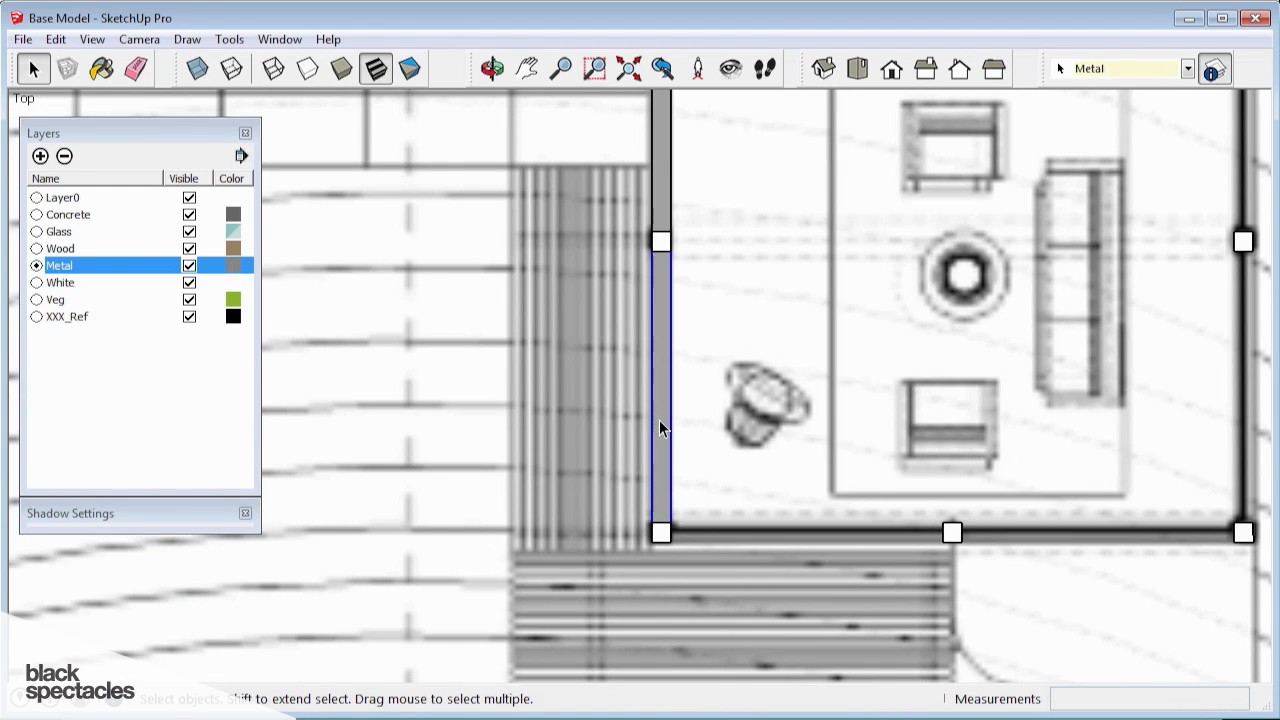
scroll(659, 420, "down", 2)
key("q")
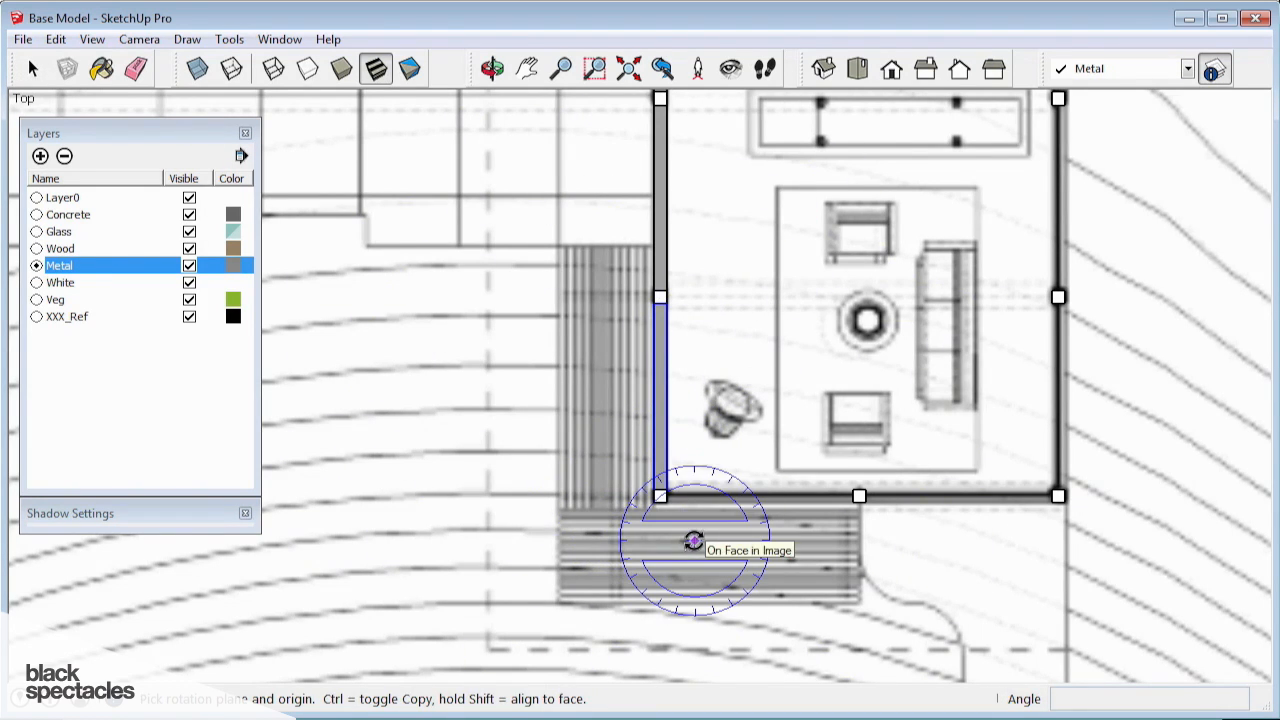
scroll(690, 536, "up", 2)
left_click(645, 478)
left_click(648, 208)
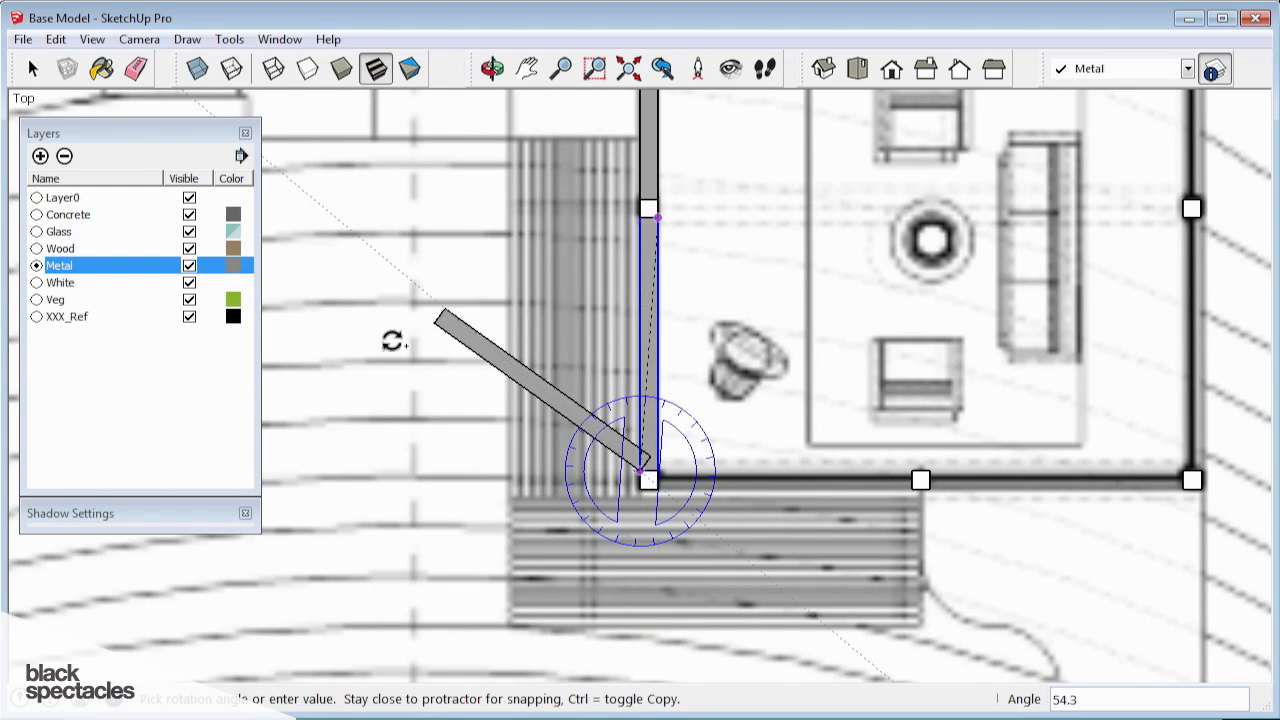
key("Escape")
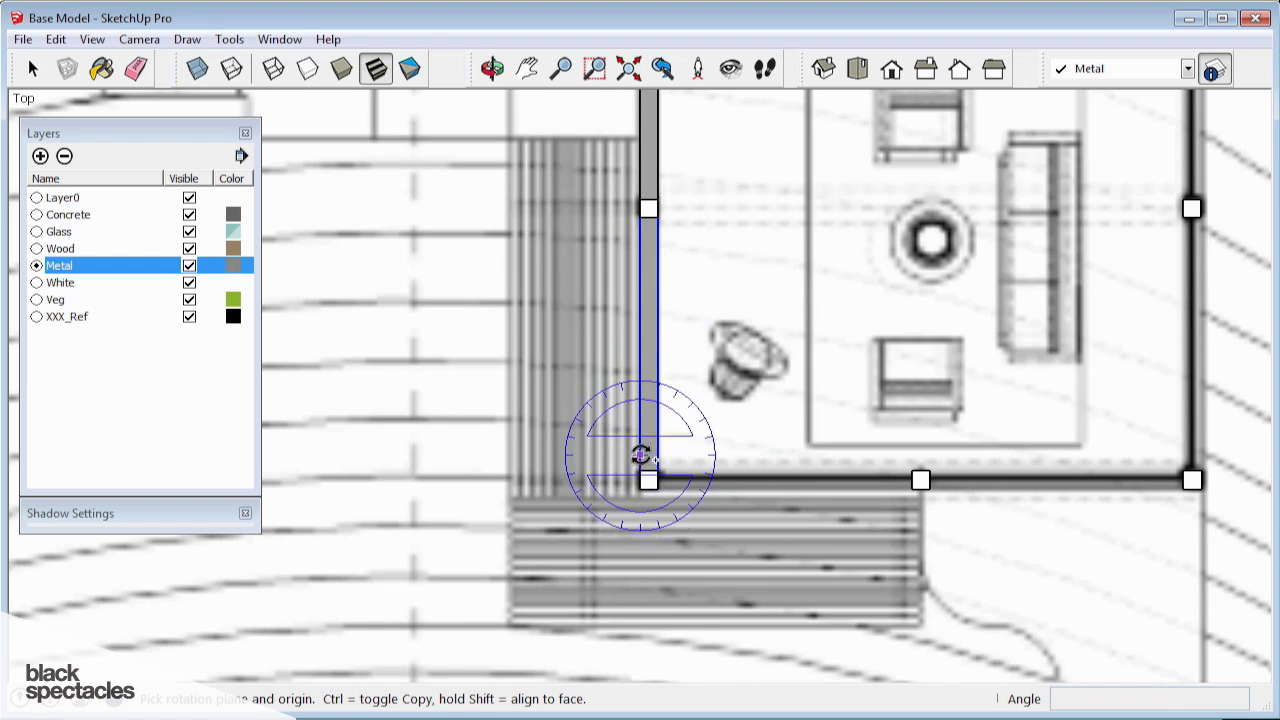
left_click(641, 471)
left_click(665, 235)
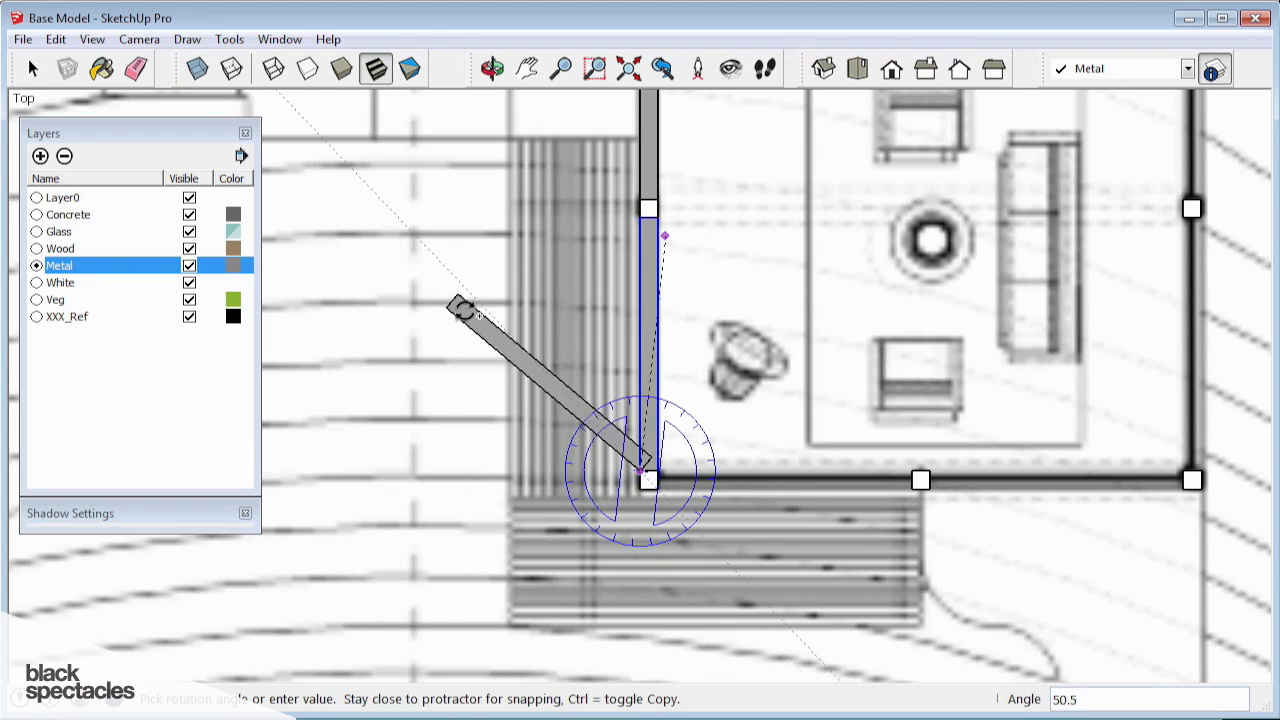
type("90")
key("Return")
Move the rotated glass door into the left bay of the short end wall, against the corner column
key("m")
left_click(389, 456)
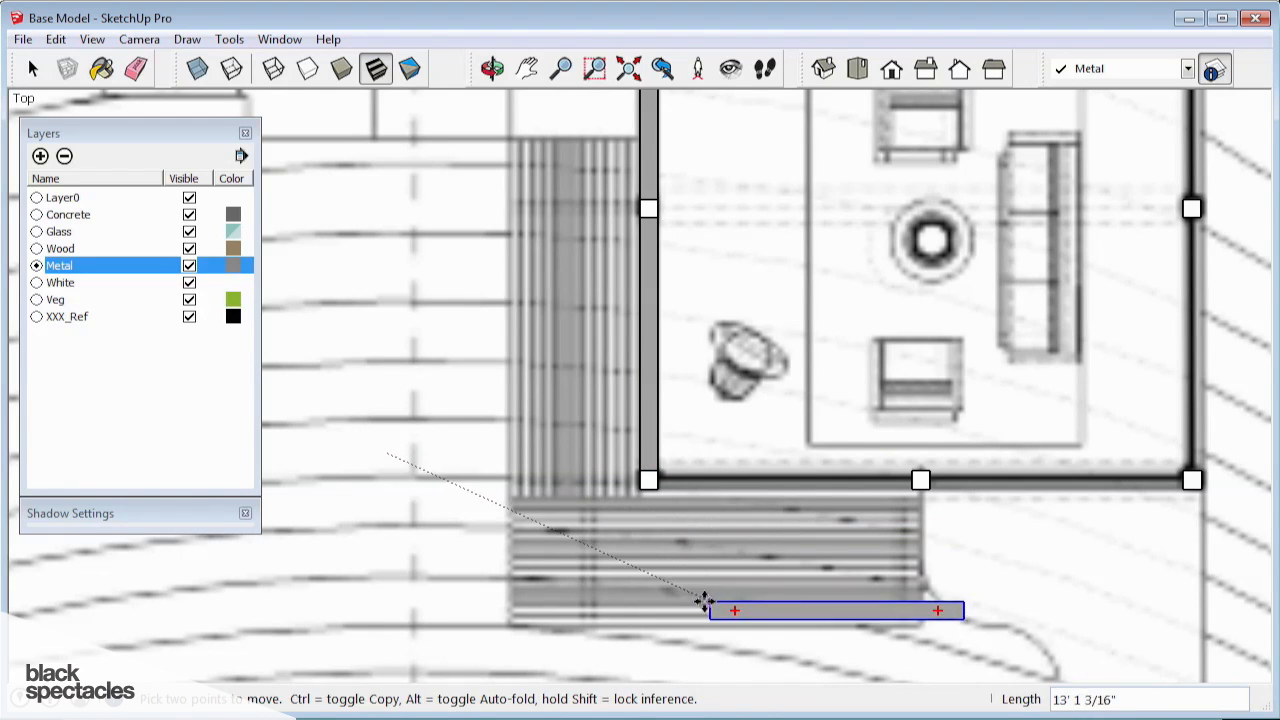
scroll(651, 451, "up", 3)
left_click(646, 455)
Copy the end-wall glass door across to the adjacent bay, between the middle column and the far corner column
scroll(410, 485, "down", 2)
scroll(410, 485, "down", 4)
scroll(561, 486, "up", 4)
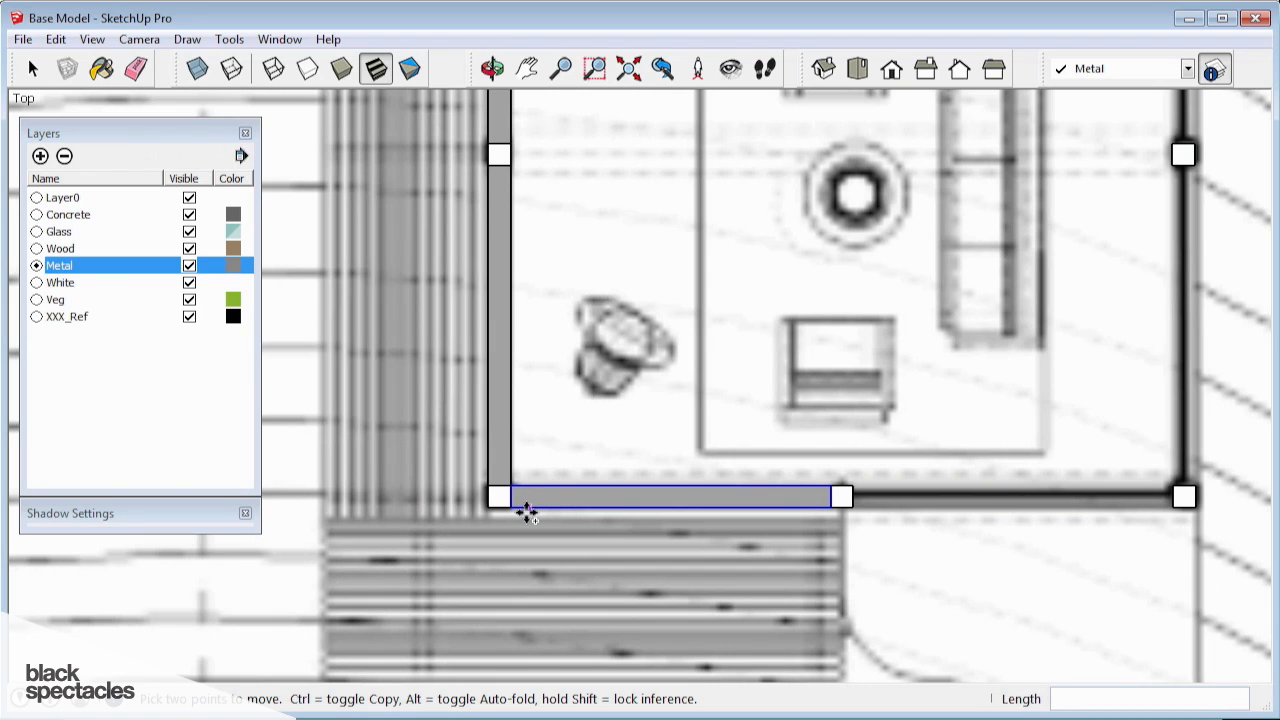
left_click(512, 507)
left_click(853, 507)
Copy all five glass doors of the courtyard wall about 23' 6" to the right, just outside the opposite wall
scroll(349, 446, "down", 6)
scroll(883, 426, "up", 4)
scroll(799, 557, "down", 1)
scroll(780, 540, "down", 3)
scroll(789, 446, "up", 4)
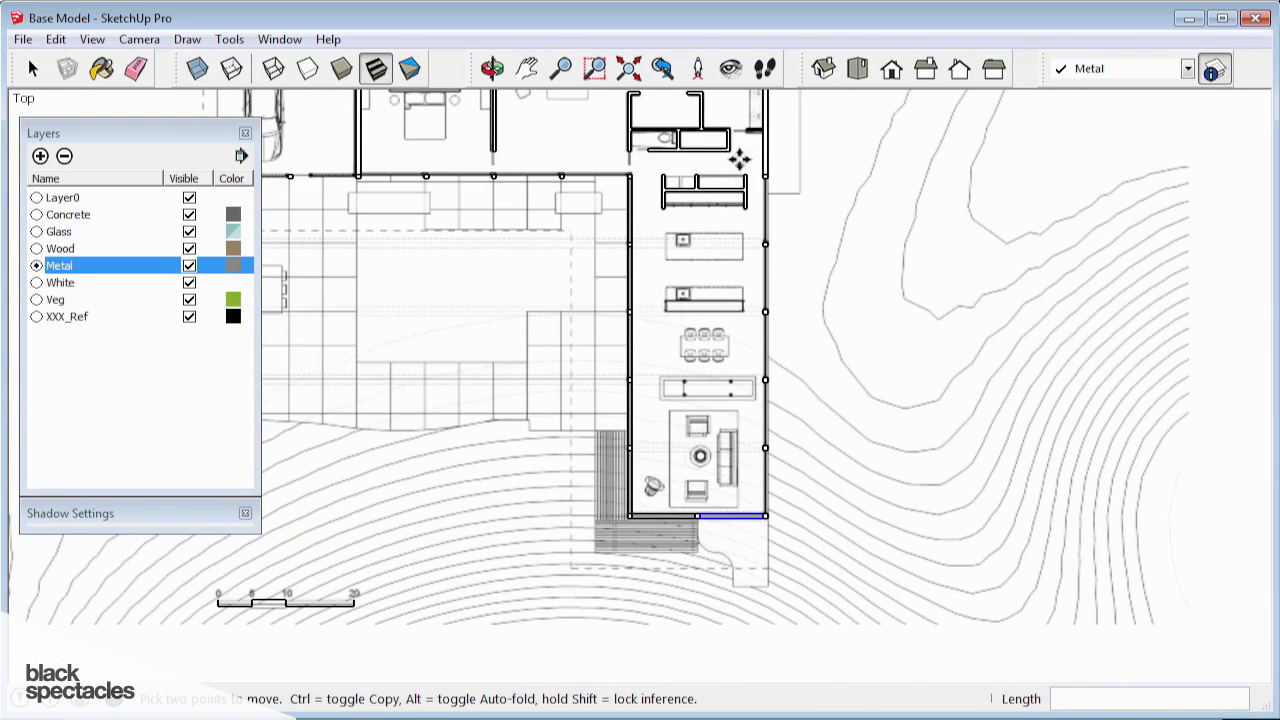
scroll(817, 337, "down", 3)
scroll(632, 175, "up", 4)
key("space")
left_click(632, 175)
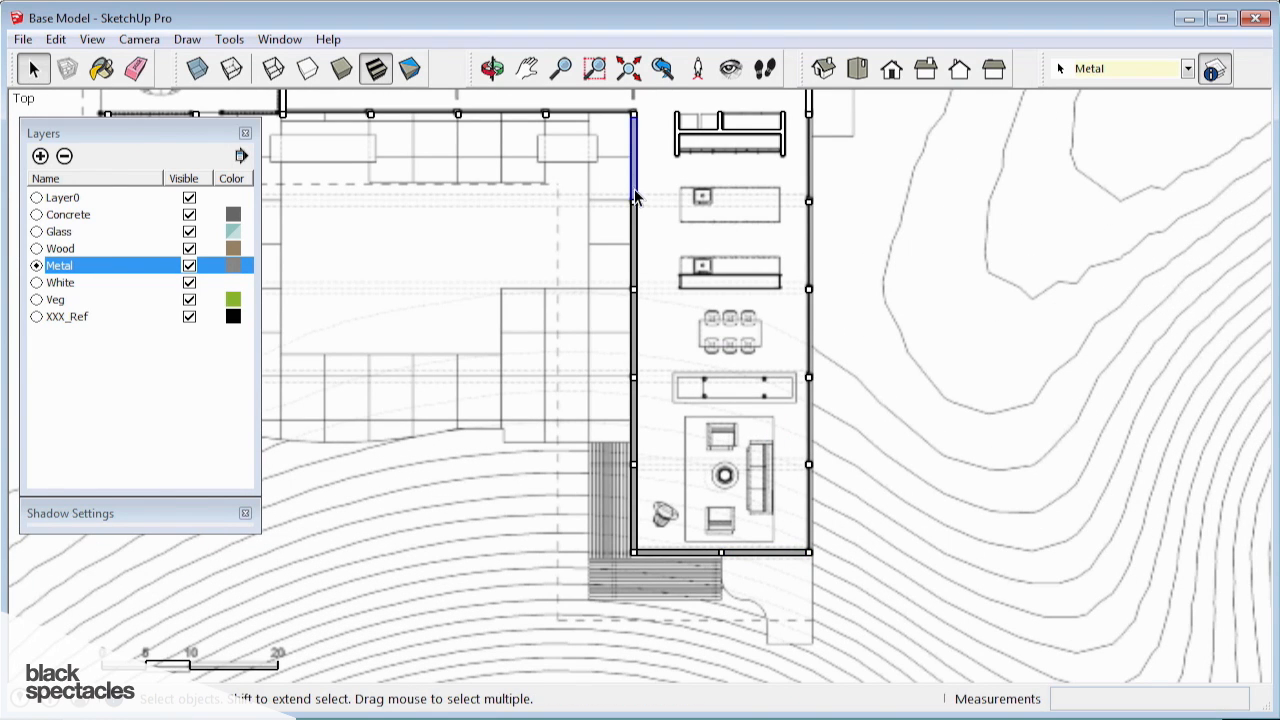
left_click(634, 240, "ctrl")
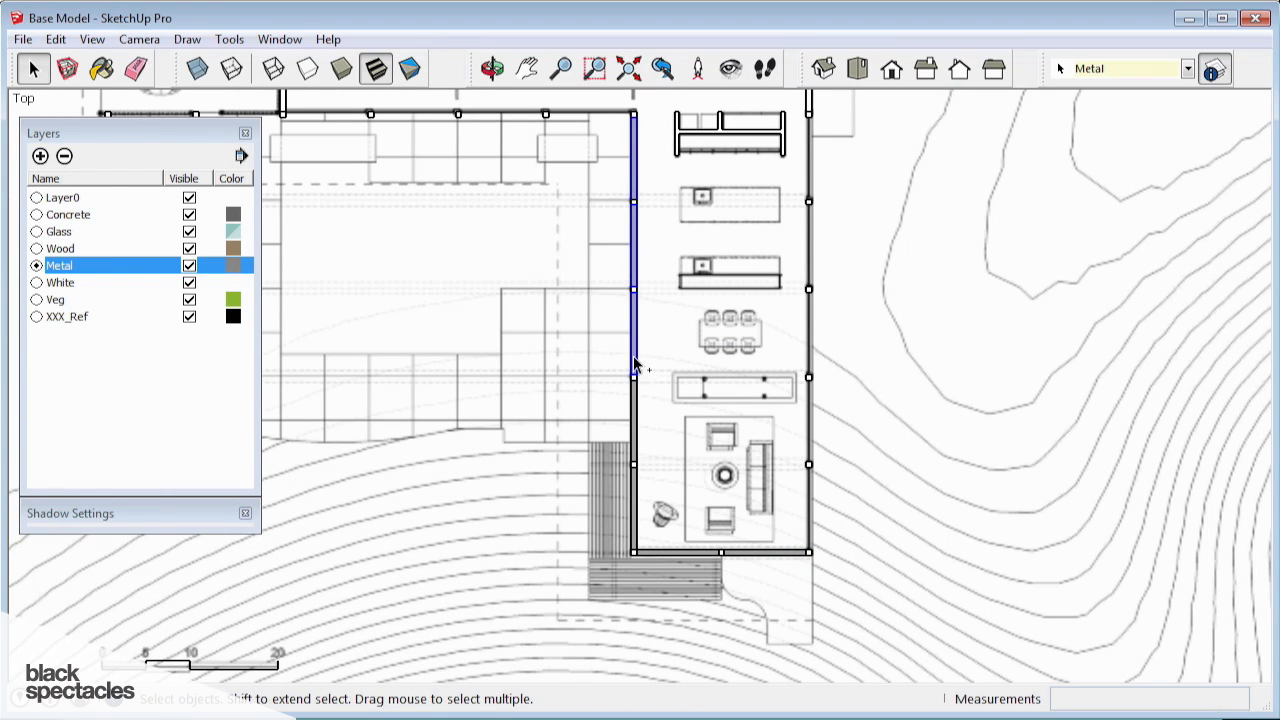
left_click(636, 481, "ctrl")
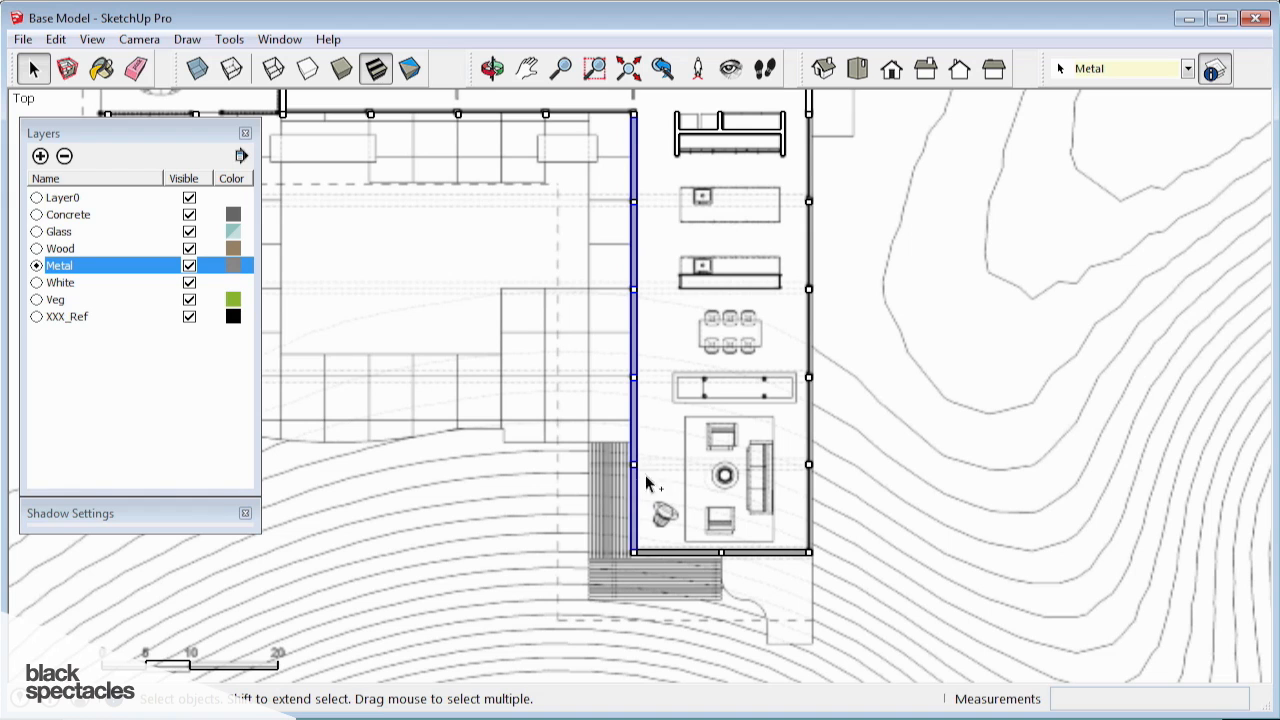
key("m")
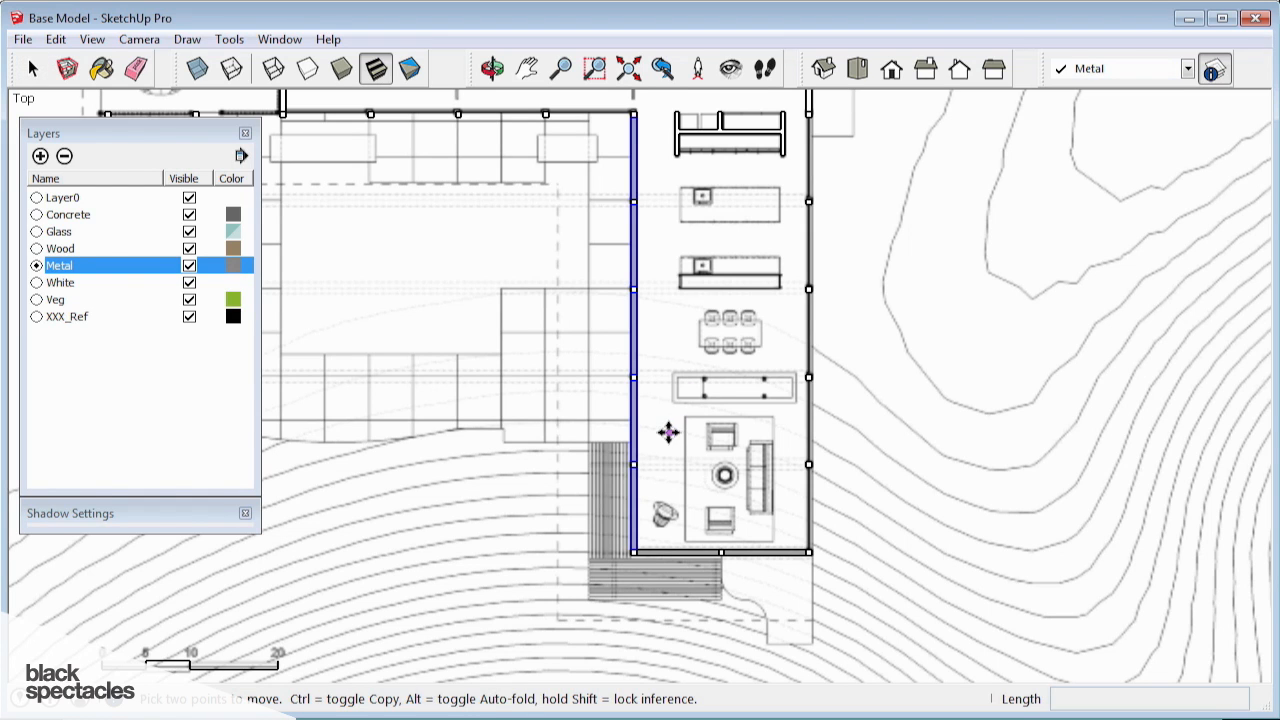
left_click(668, 430)
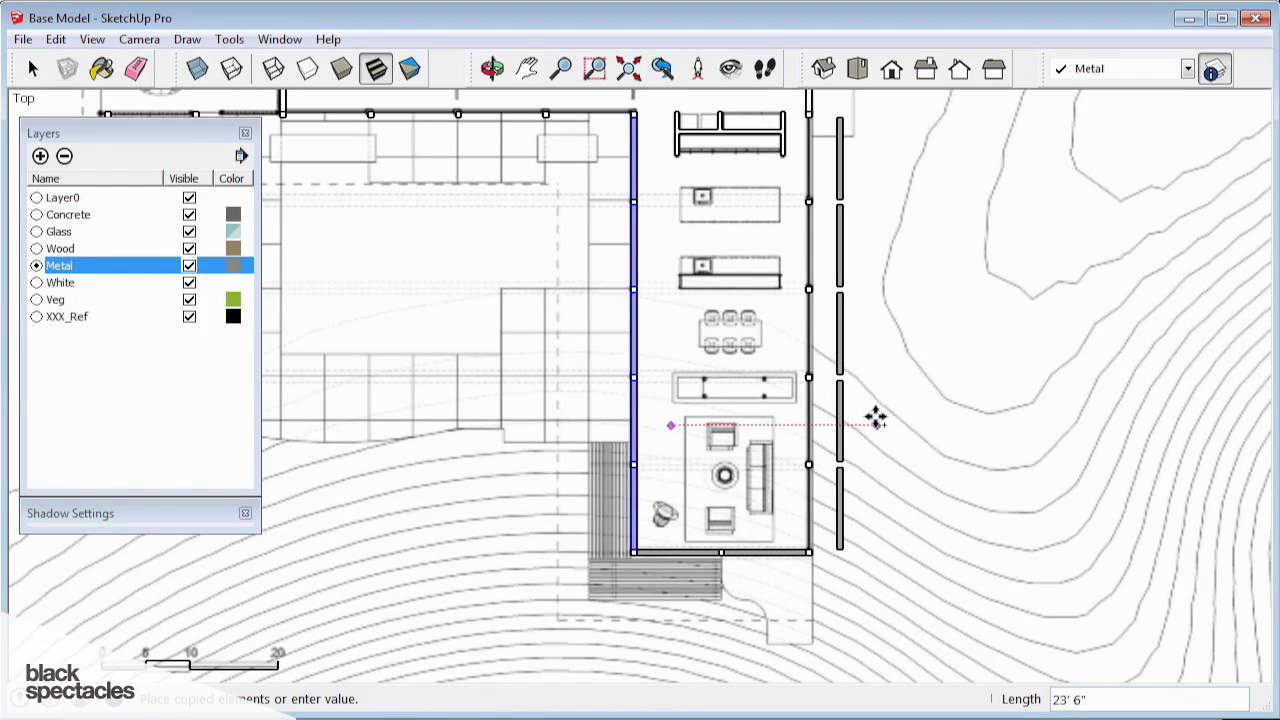
left_click(852, 430)
Flip the five copied glass doors along the red direction and move them 3' 6" onto the right-hand wall between its columns
scroll(840, 443, "up", 2)
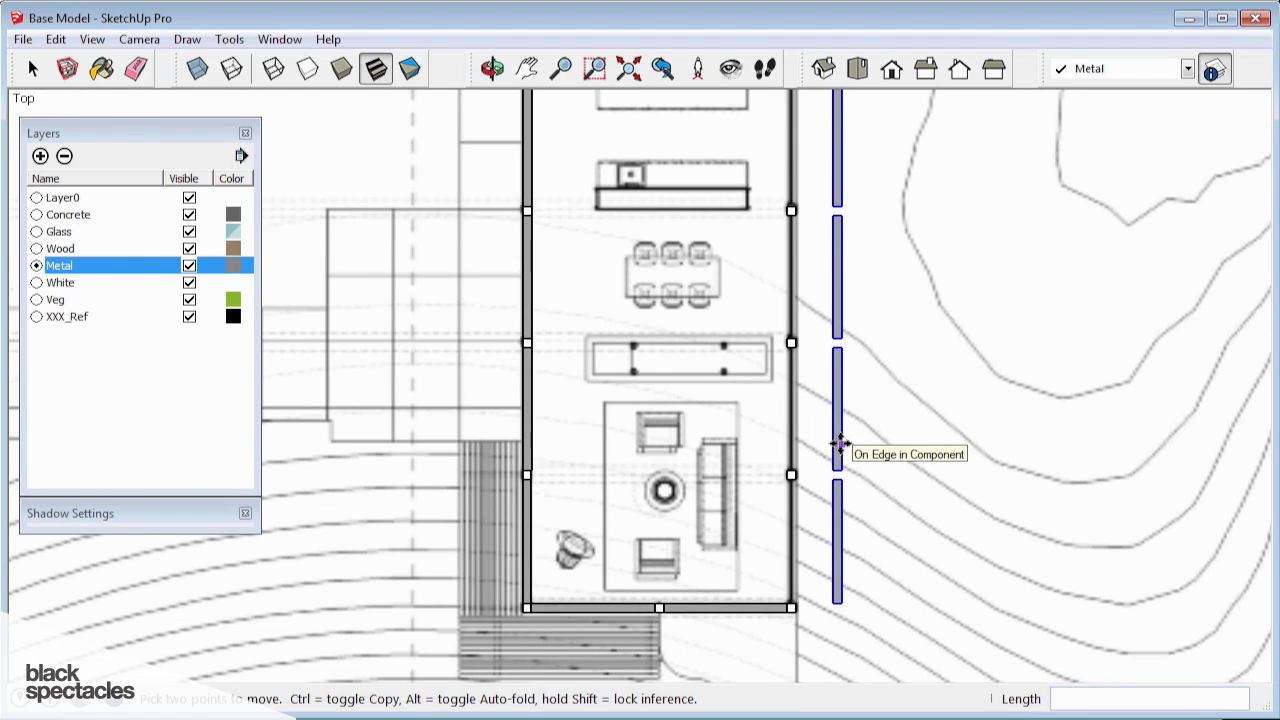
scroll(833, 441, "up", 1)
scroll(833, 441, "up", 2)
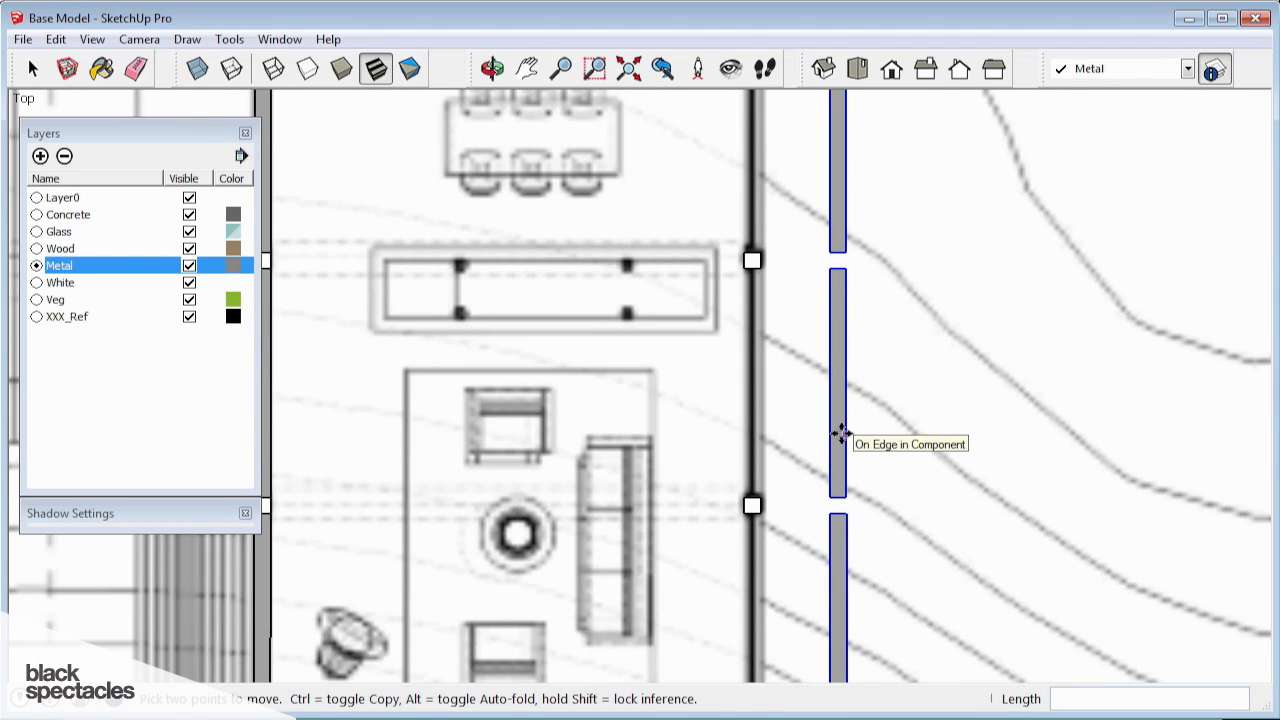
scroll(840, 433, "down", 2)
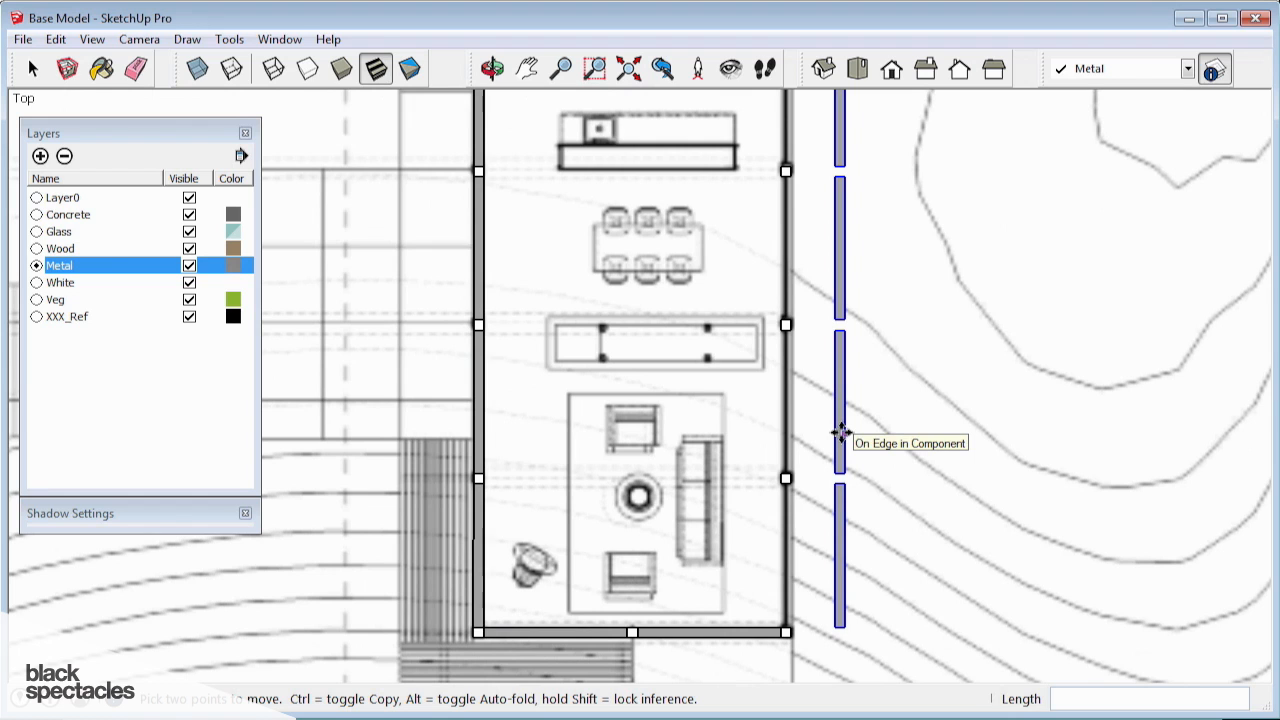
right_click(840, 433)
mouse_move(961, 369)
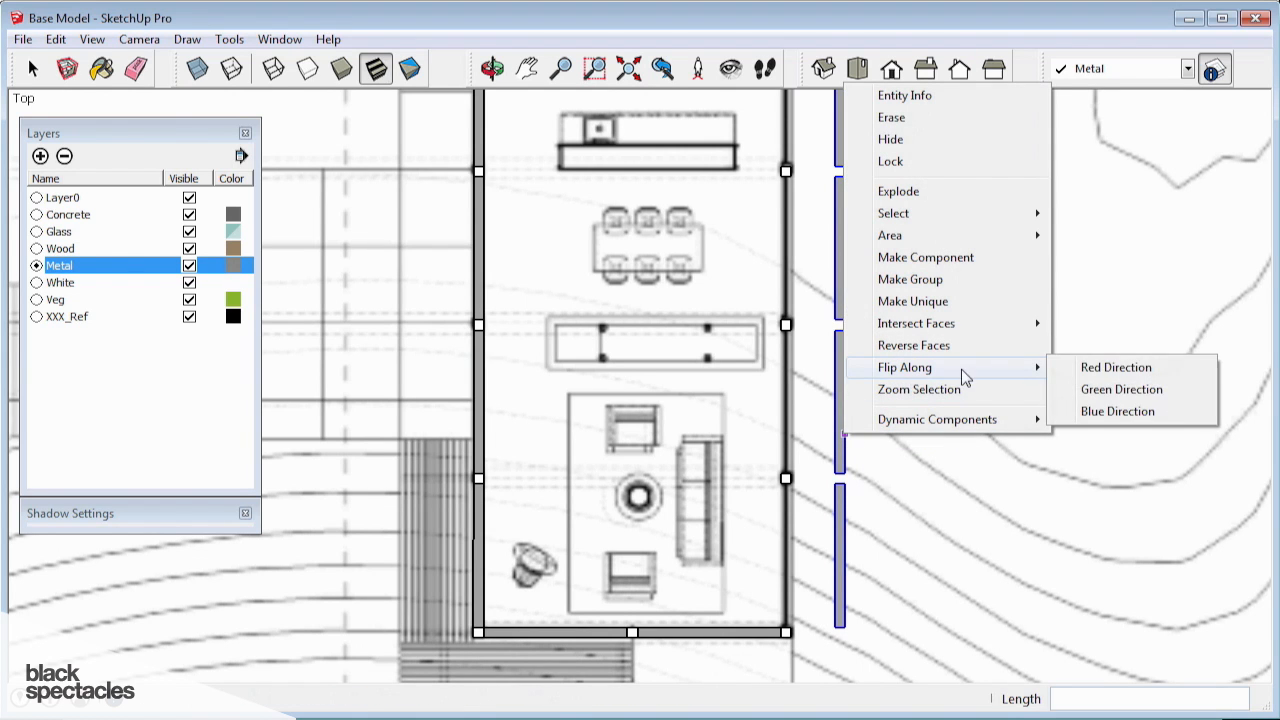
left_click(1114, 372)
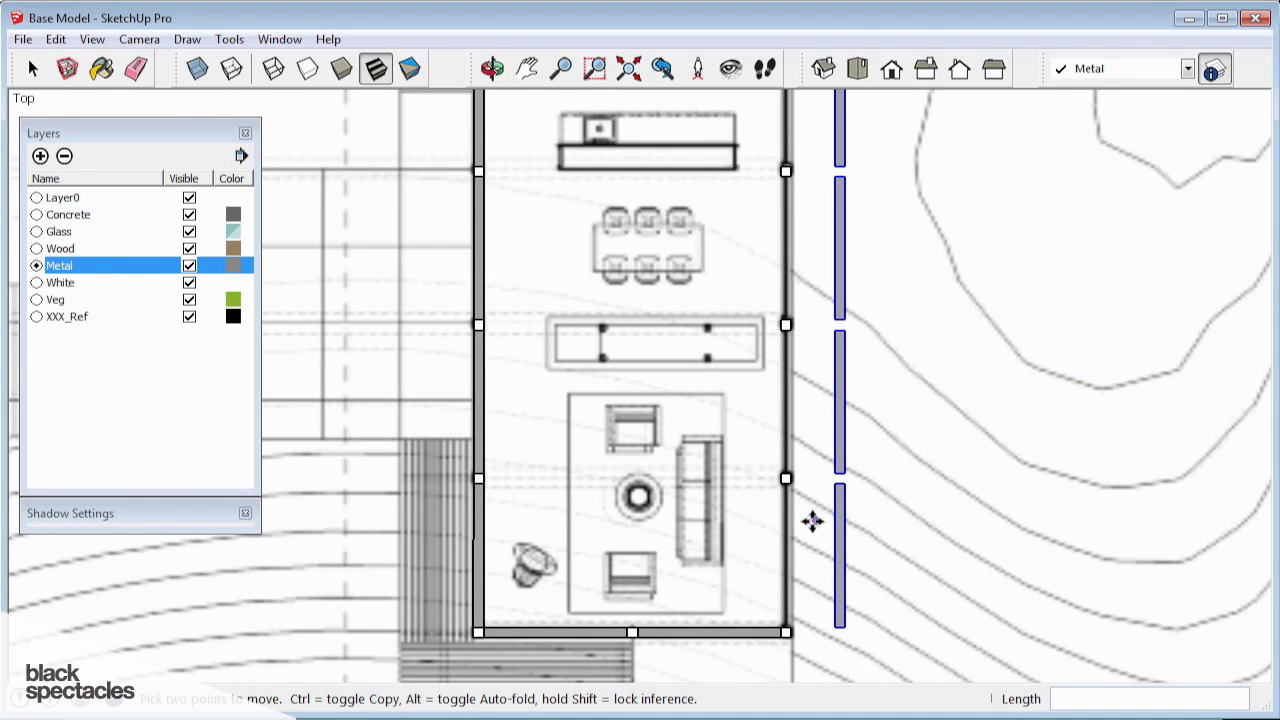
scroll(812, 521, "up", 2)
left_click(766, 446)
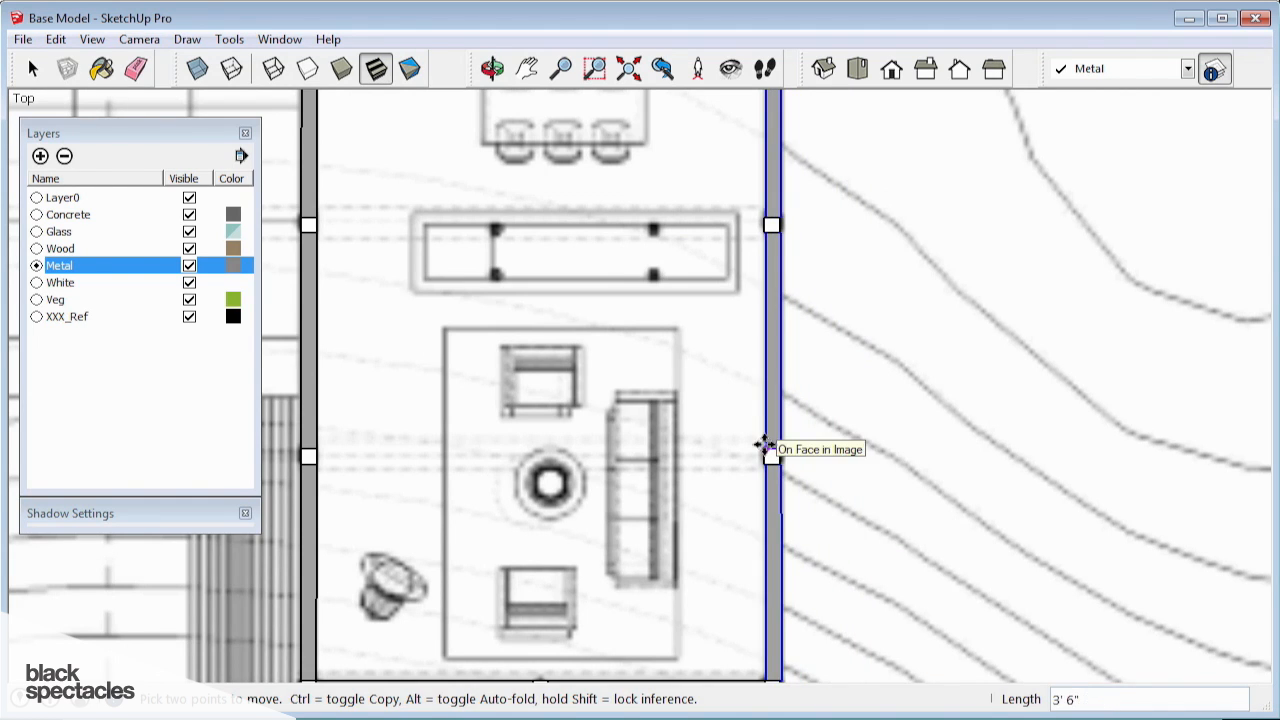
Open a right-hand glass door component for editing and try moving its outer edge outward by about 3' 3 5/16"
scroll(766, 446, "up", 2)
key("space")
left_click(781, 389)
left_click(782, 393)
scroll(796, 346, "down", 2)
key("m")
left_click(818, 383)
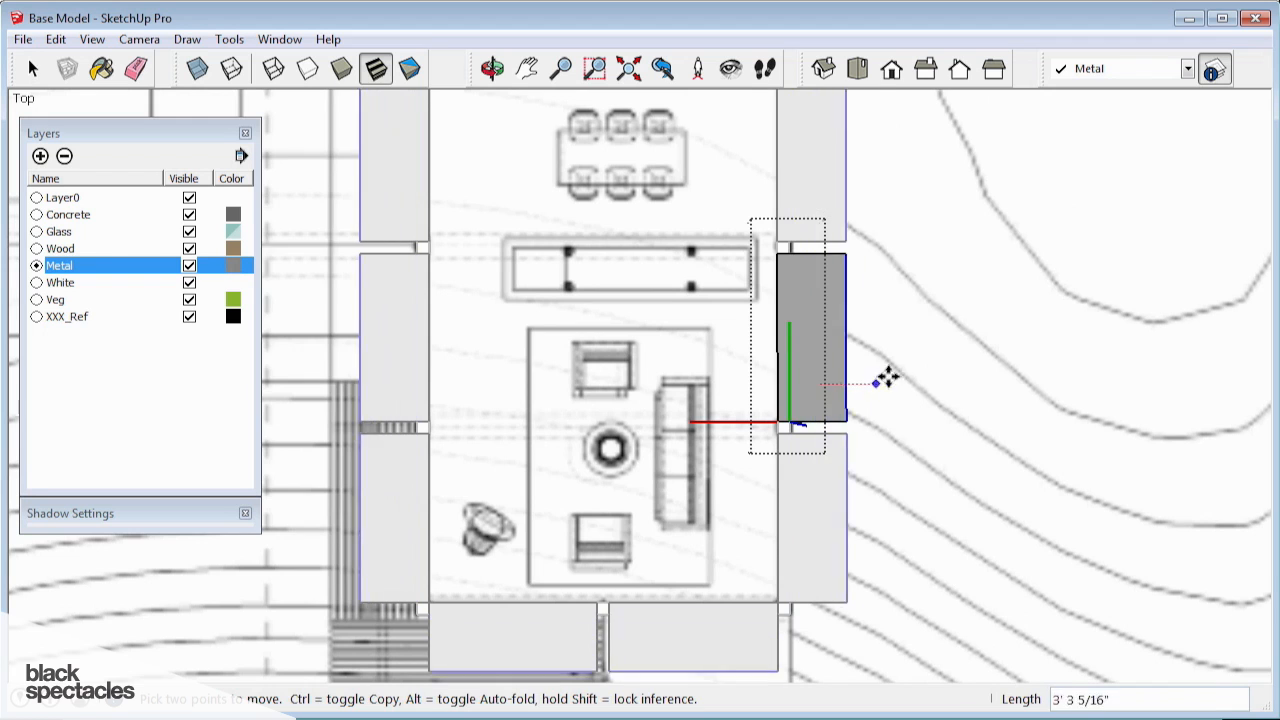
scroll(912, 377, "down", 2)
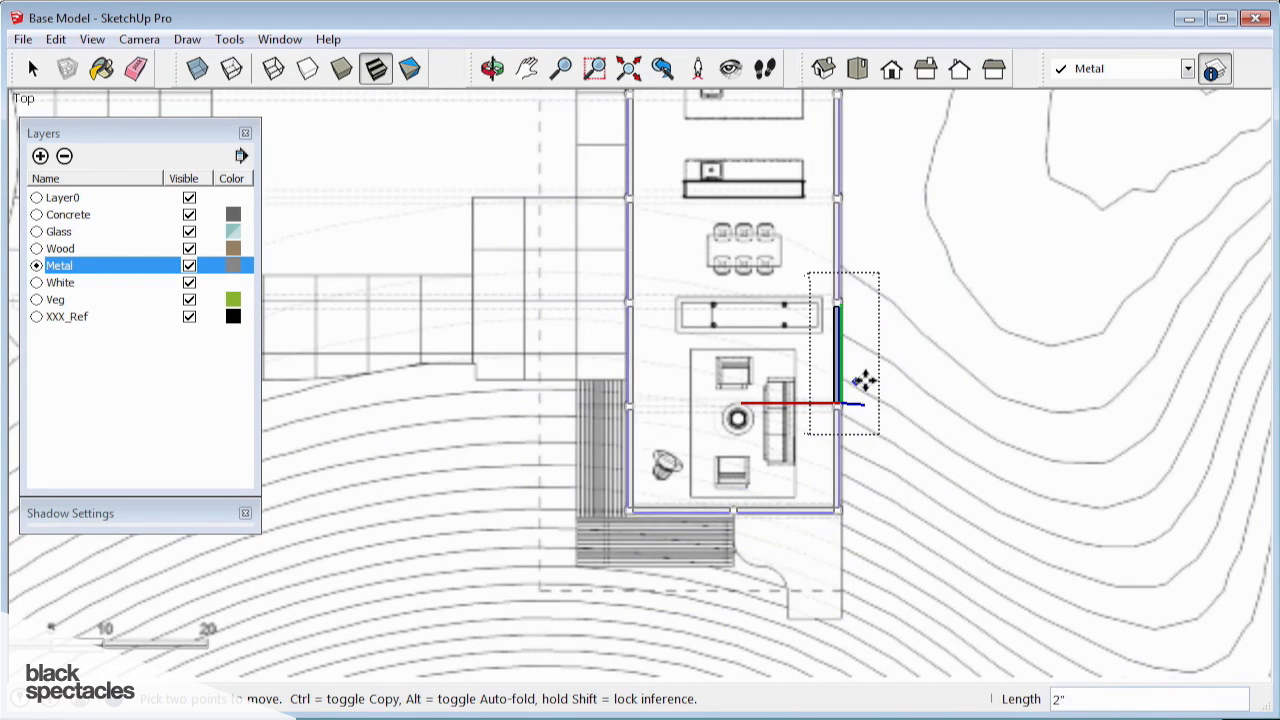
key("Escape")
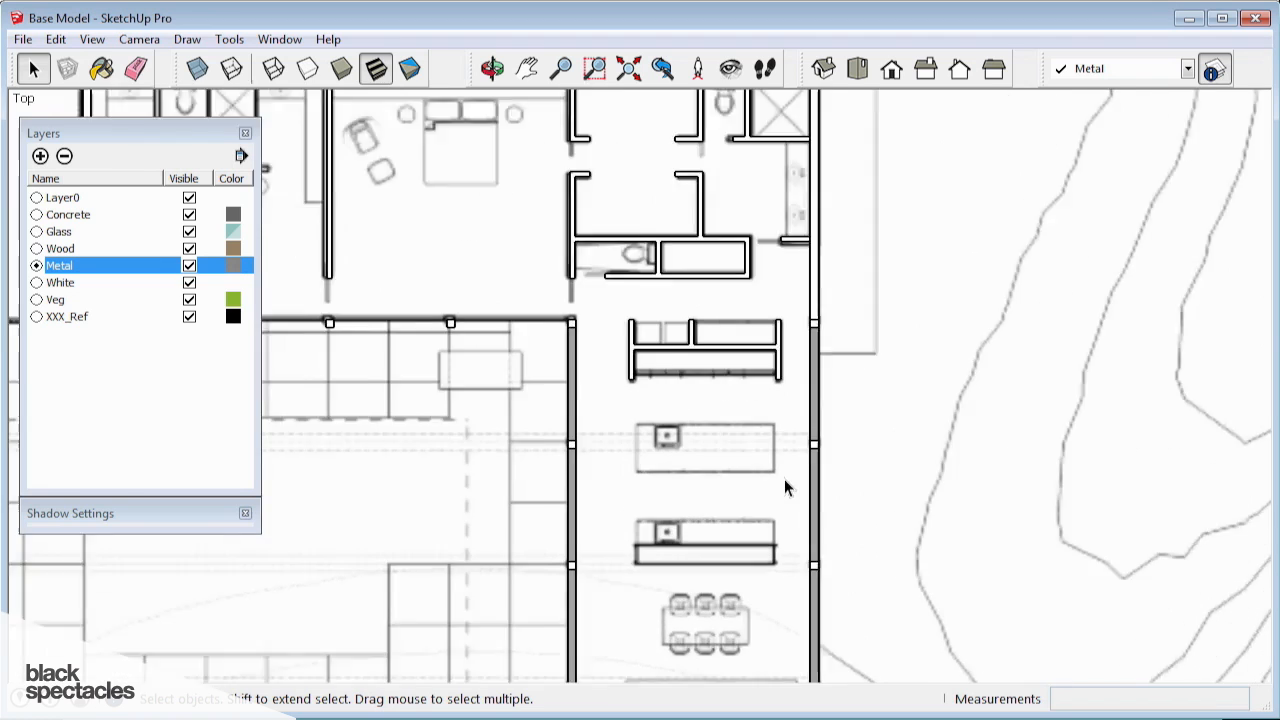
Copy the end-wall glass door and paste it into the bedroom wing's courtyard wall, in the bay next to the inner corner
scroll(784, 479, "up", 2)
scroll(875, 326, "down", 4)
scroll(464, 266, "up", 2)
scroll(464, 266, "up", 2)
scroll(636, 313, "down", 2)
scroll(618, 278, "up", 2)
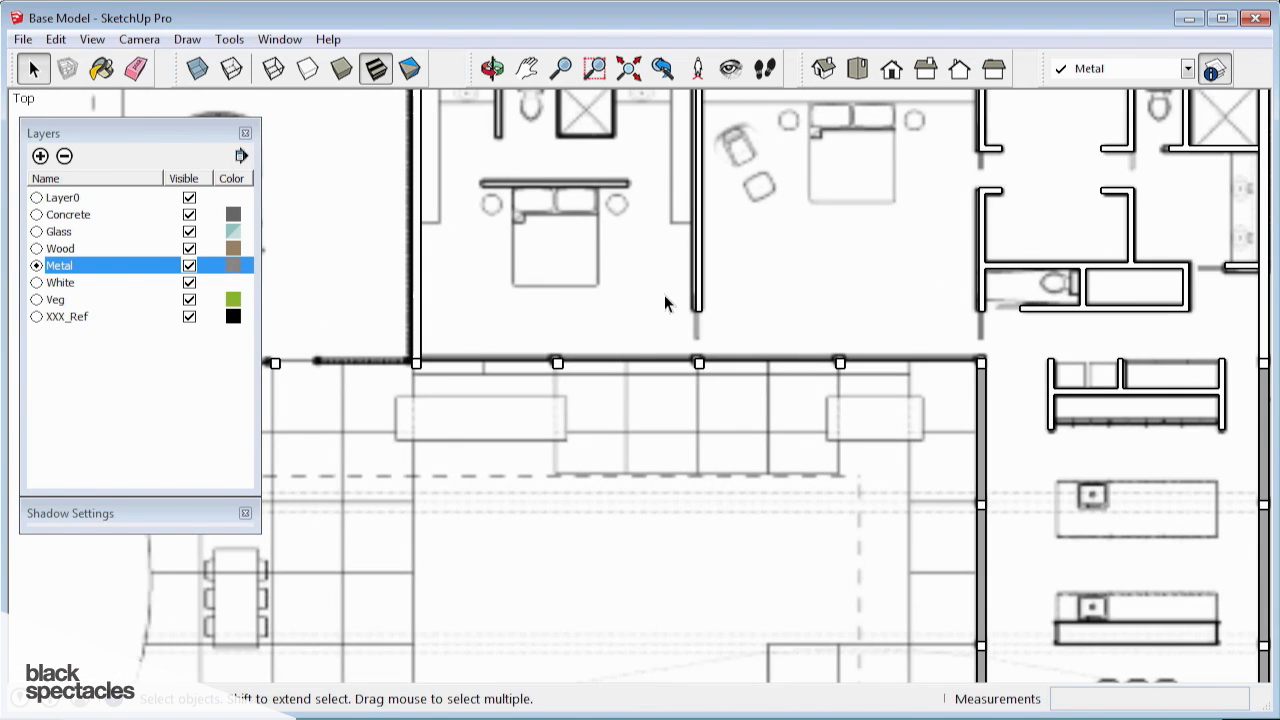
scroll(769, 228, "down", 3)
scroll(891, 551, "up", 4)
left_click(854, 507)
scroll(854, 507, "up", 5)
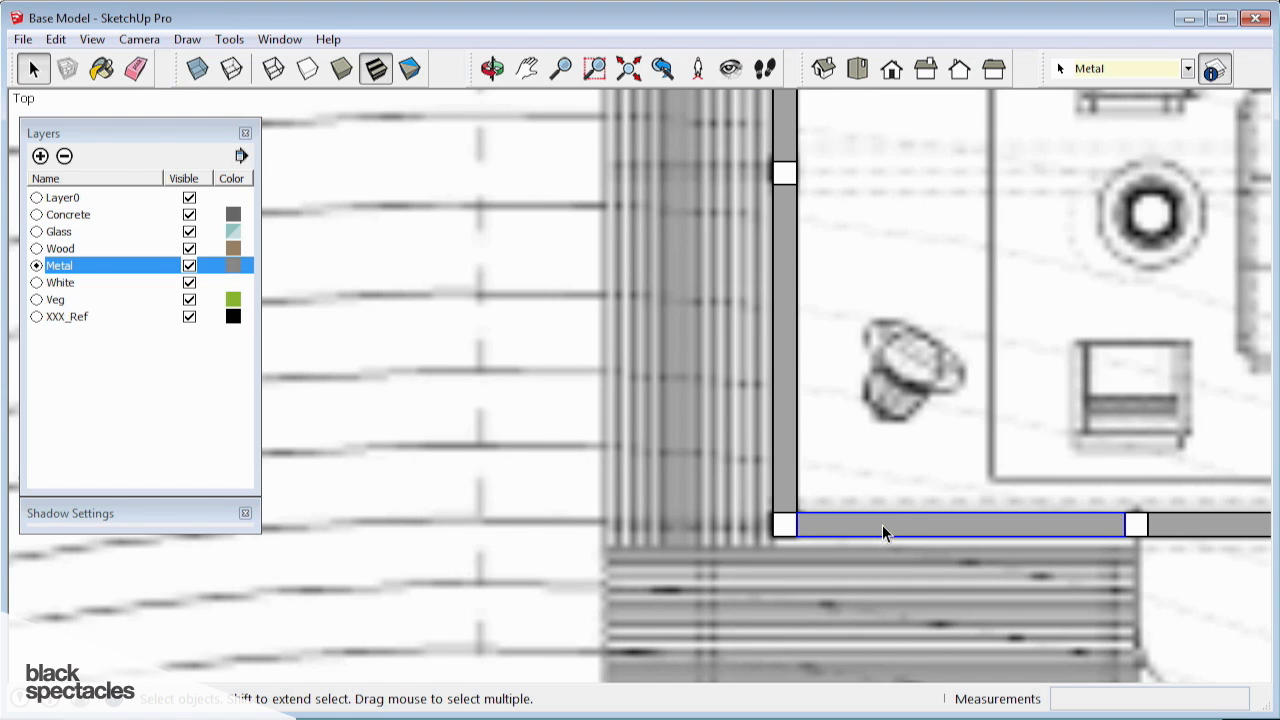
scroll(882, 525, "down", 7)
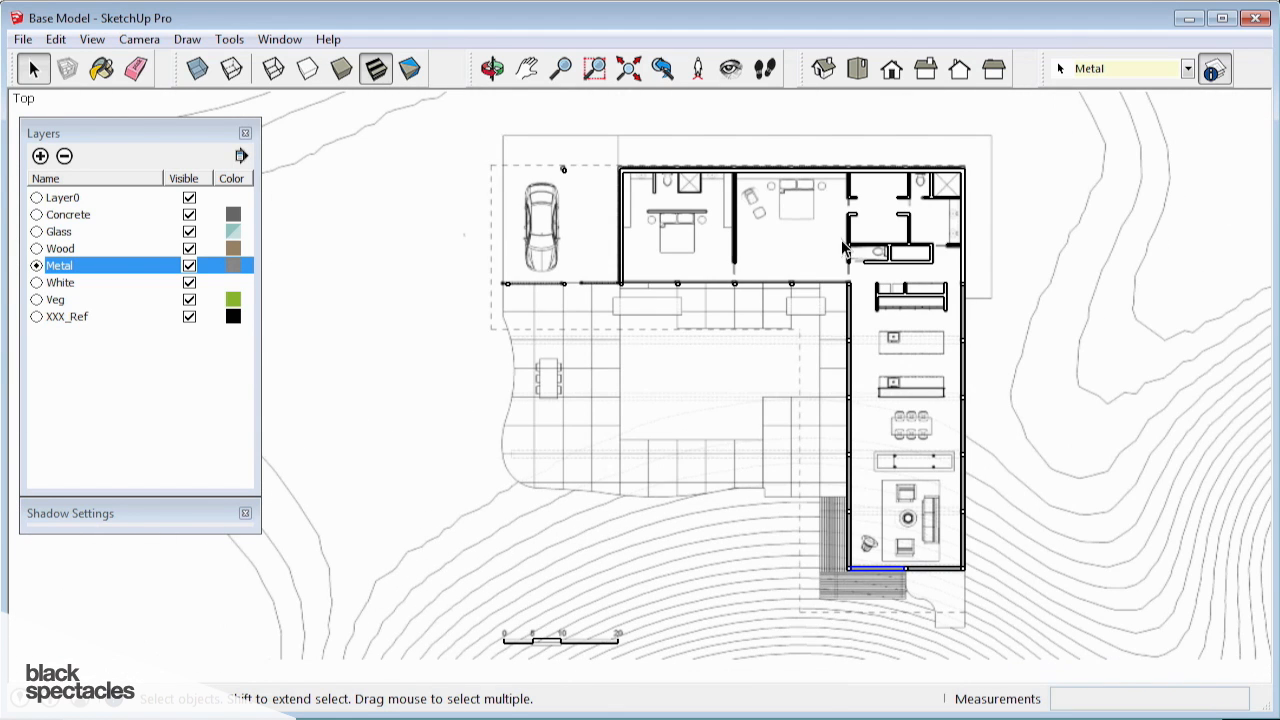
scroll(790, 300, "up", 8)
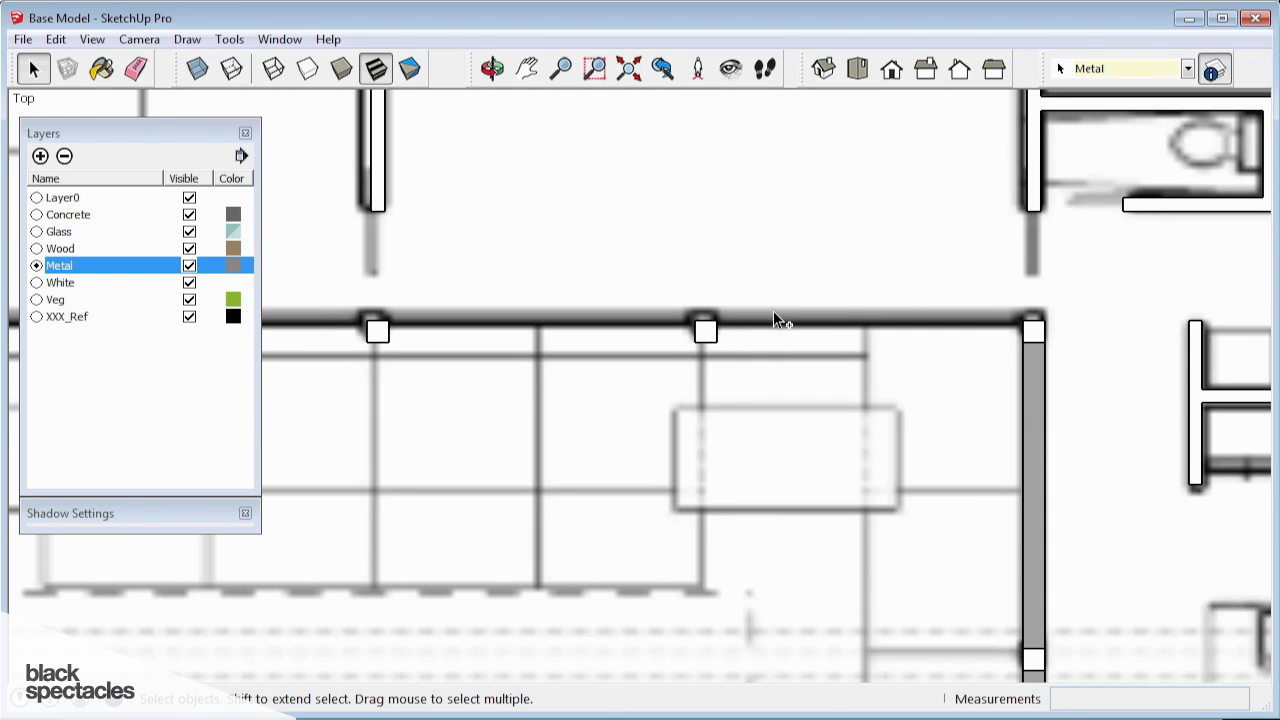
key("ctrl+v")
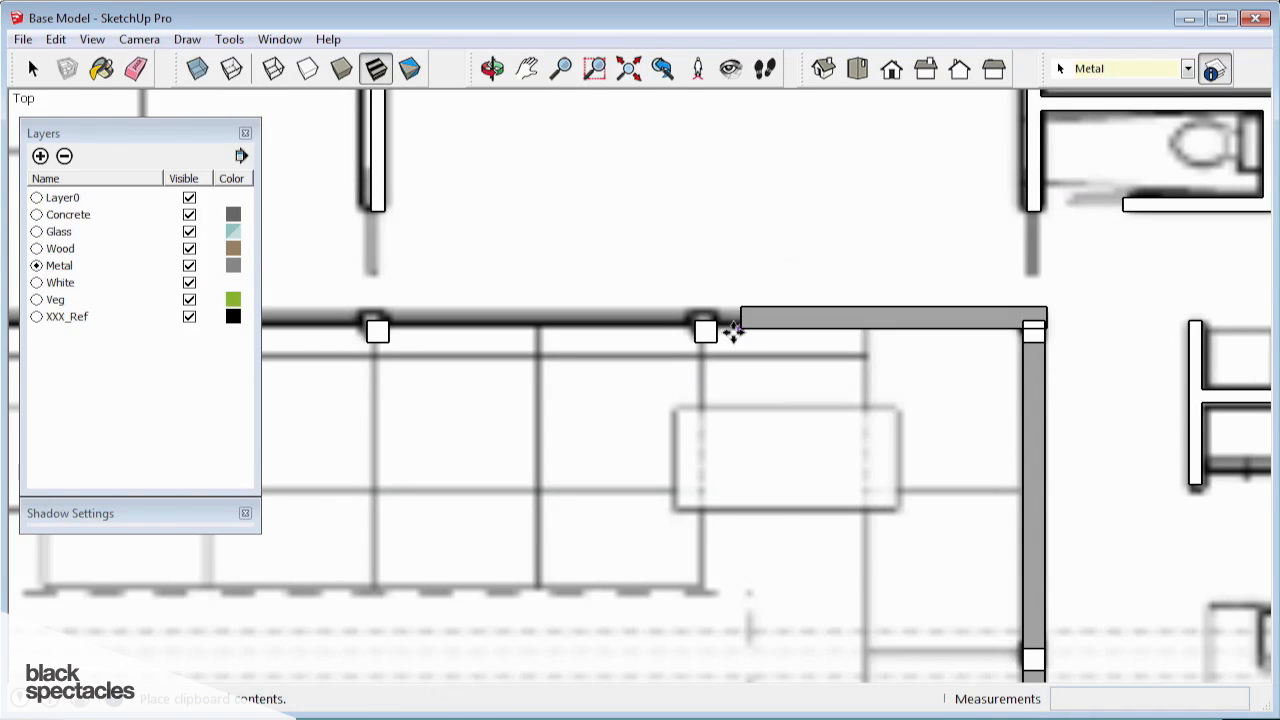
left_click(718, 341)
Copy the pasted glass door one bay along the bedroom wing's courtyard wall and repeat the copy as an x3 array
scroll(1057, 342, "down", 3)
scroll(1200, 434, "down", 2)
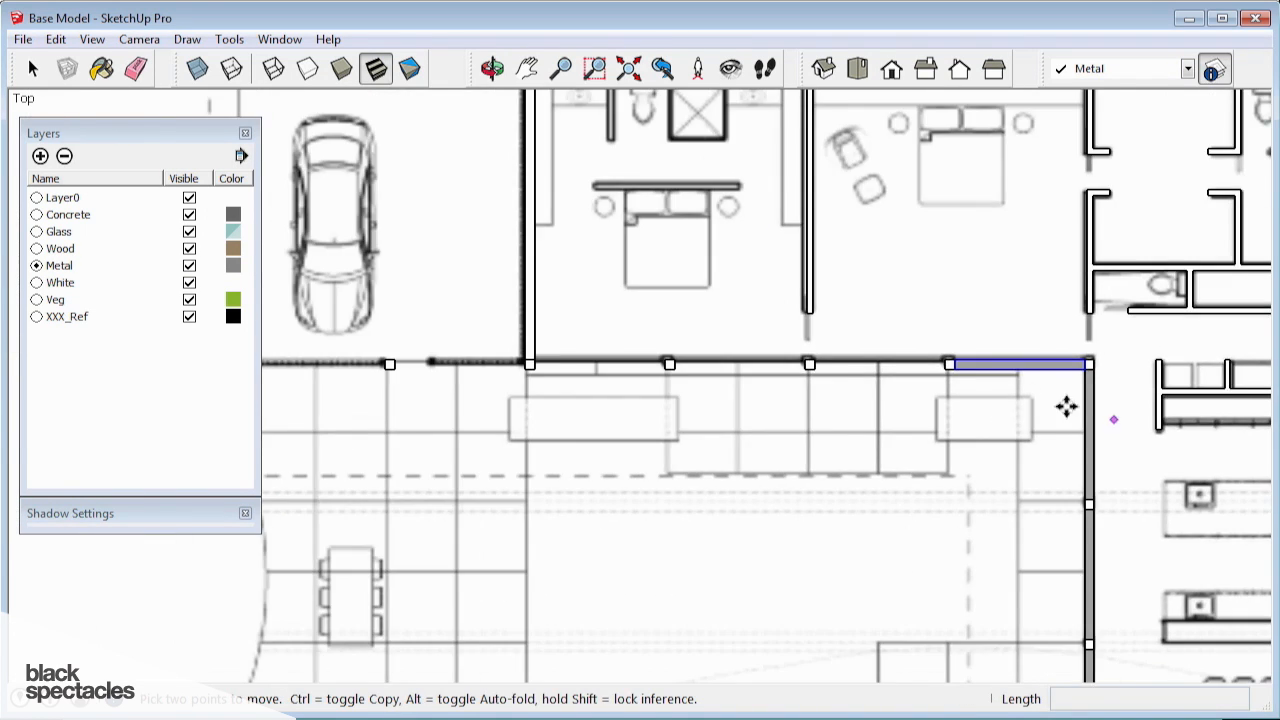
scroll(973, 382, "up", 2)
left_click(948, 358)
left_click(762, 358)
type("x3")
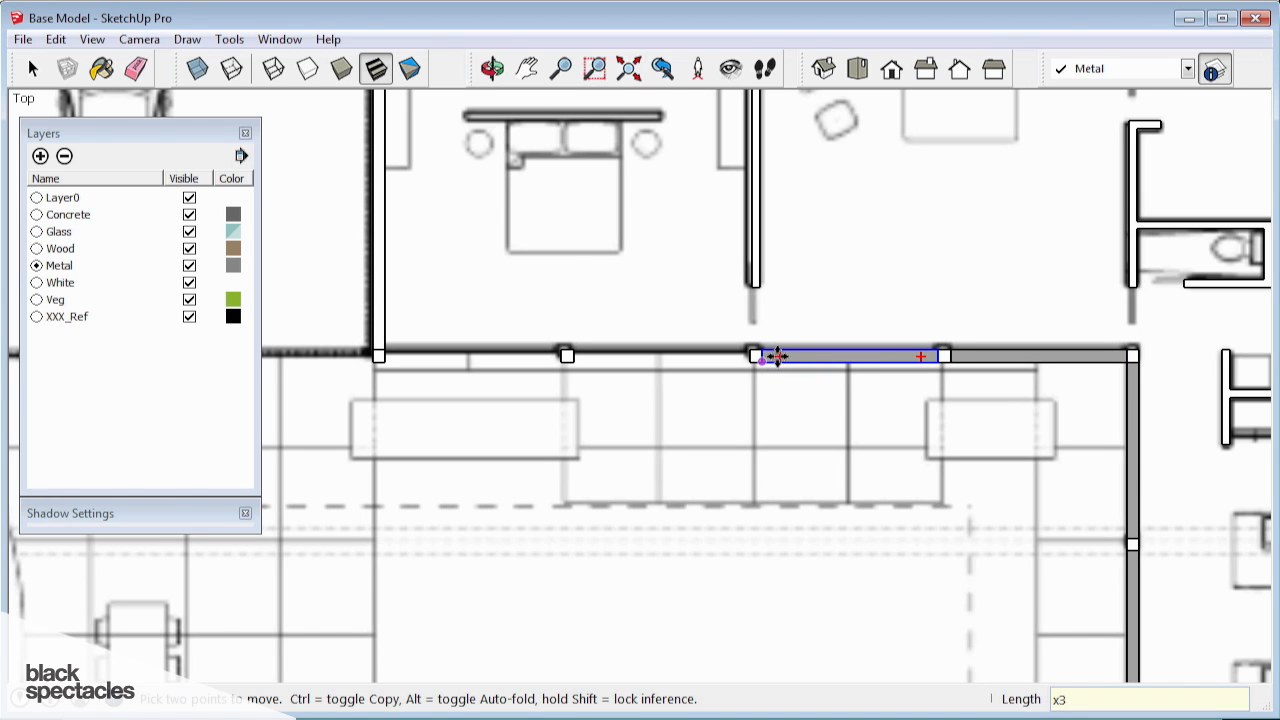
key("Return")
Examine the whole floor plan to check the glass doors and columns around the courtyard walls
scroll(789, 362, "down", 6)
scroll(654, 163, "up", 3)
scroll(629, 243, "down", 3)
scroll(580, 177, "up", 4)
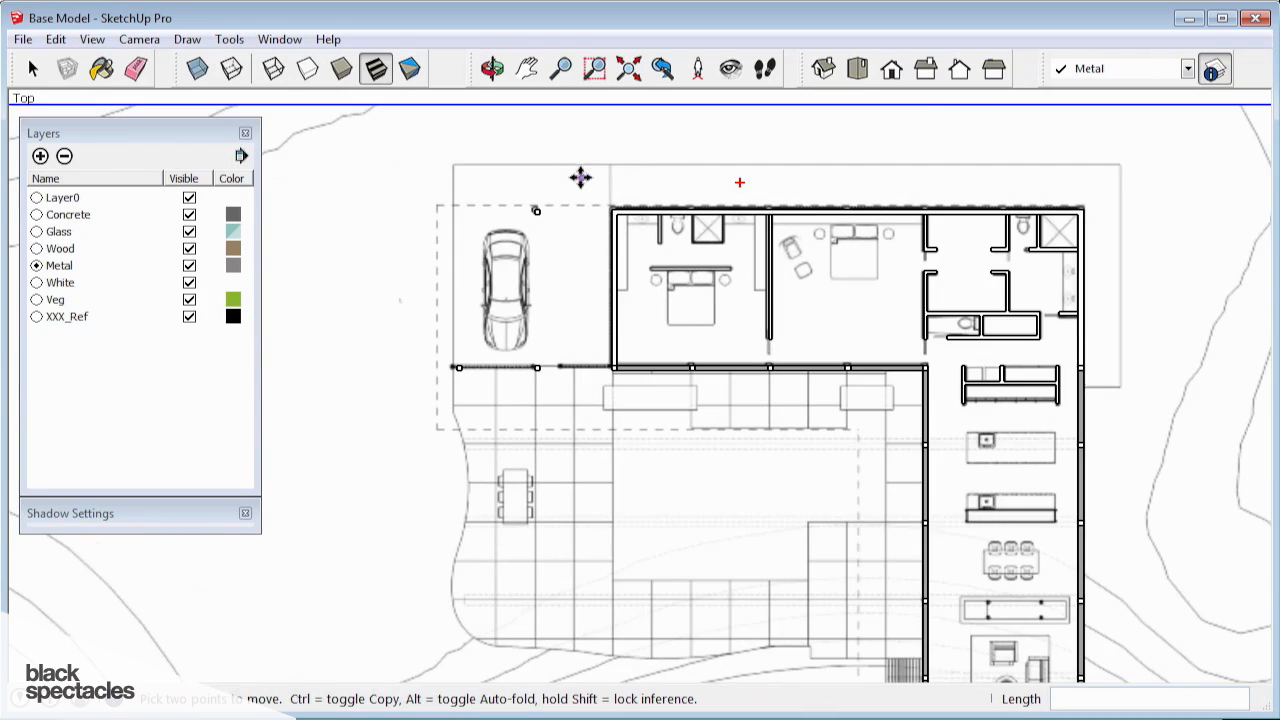
scroll(550, 211, "down", 3)
scroll(960, 521, "up", 1)
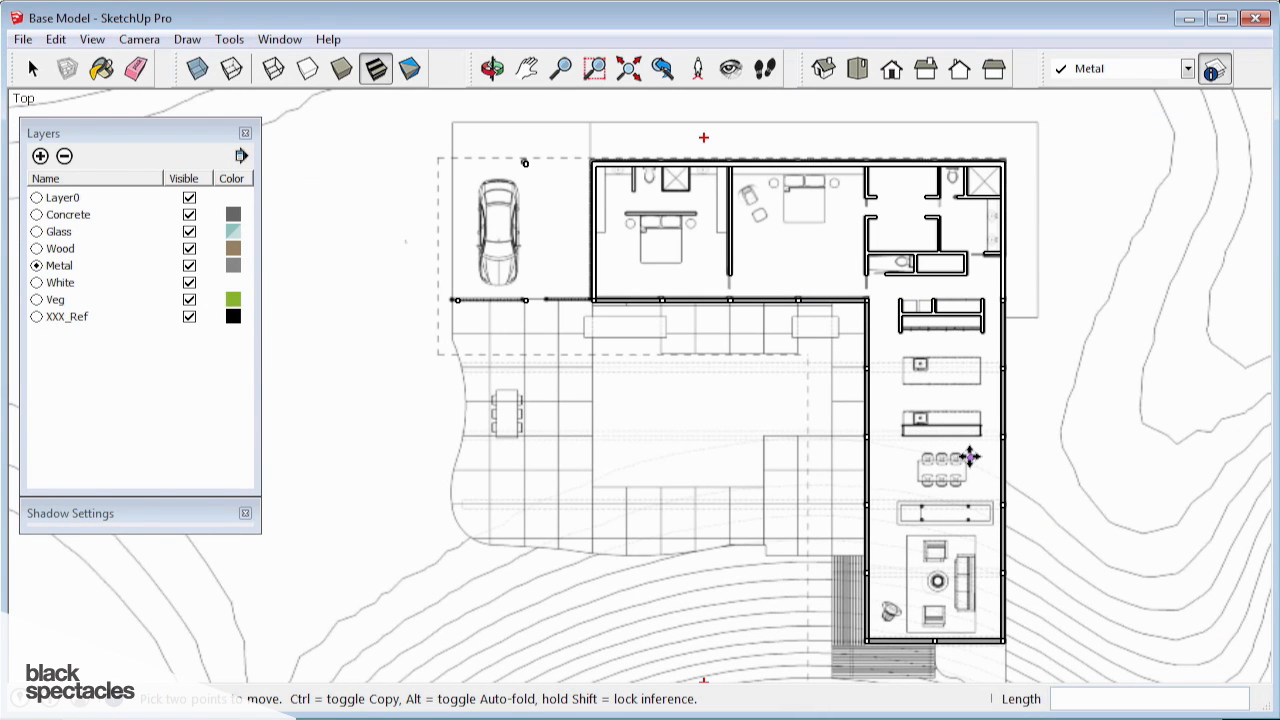
scroll(517, 326, "down", 1)
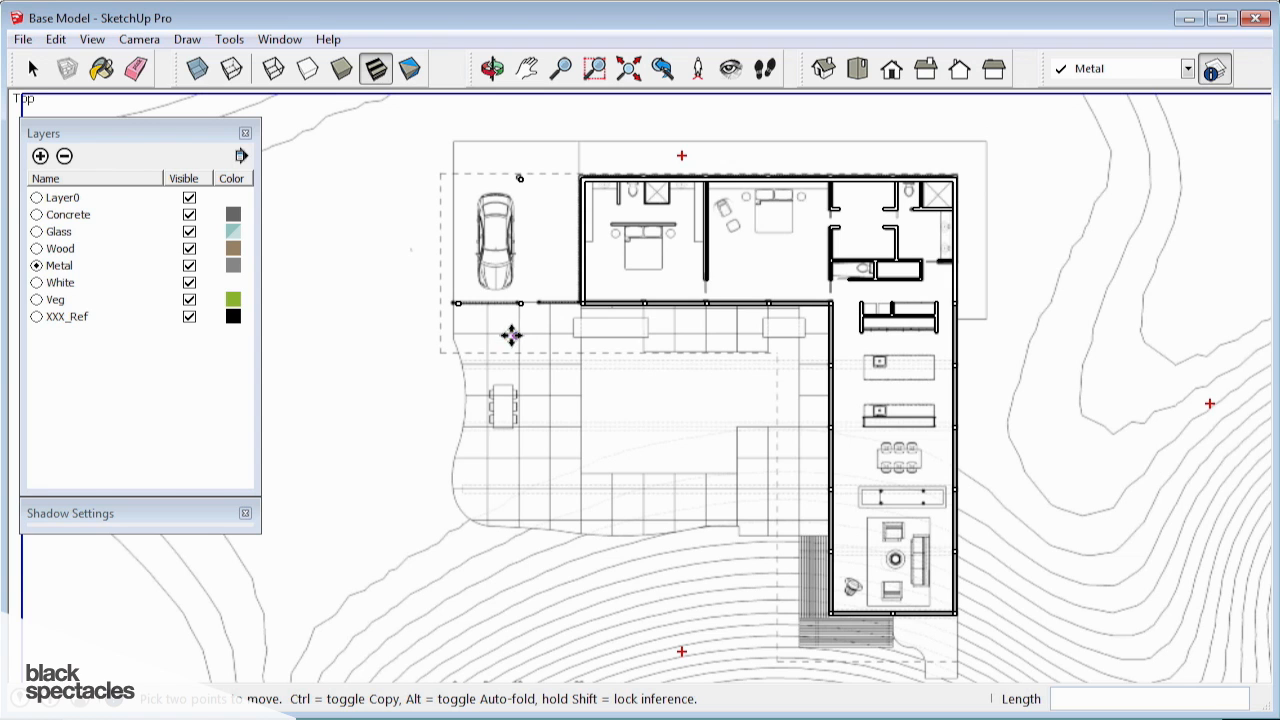
scroll(666, 346, "down", 2)
scroll(697, 366, "up", 3)
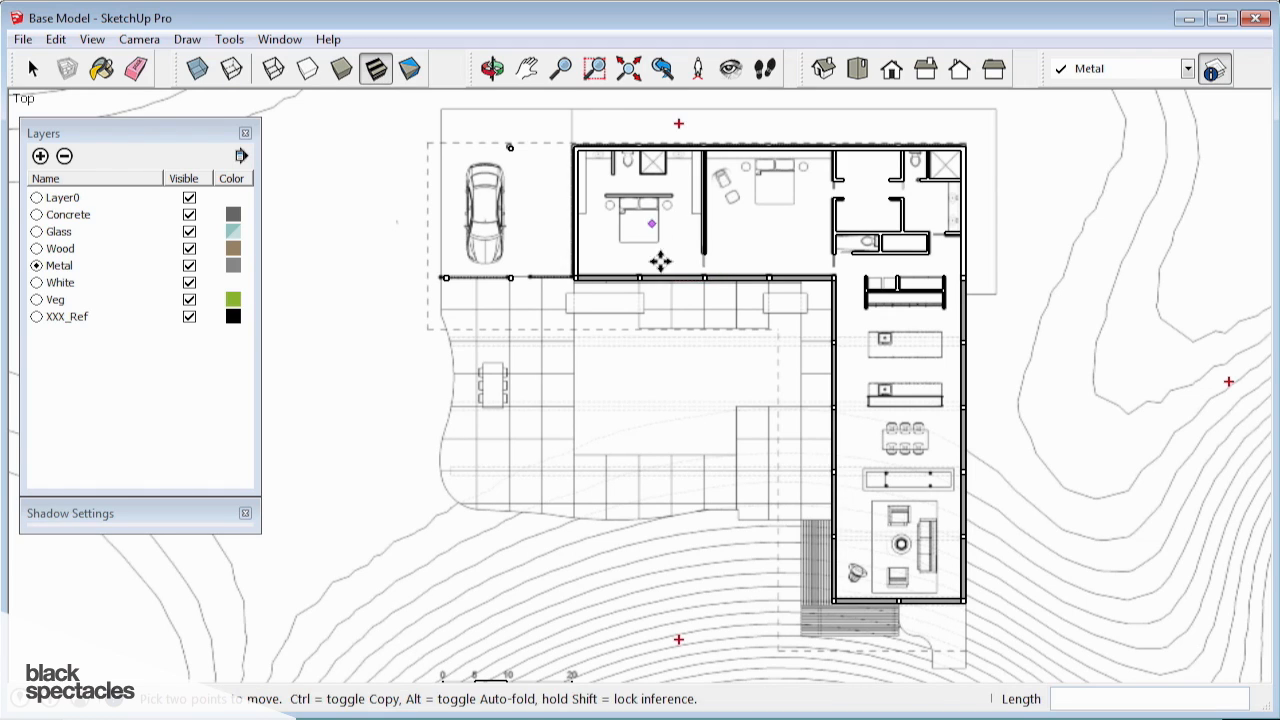
Open the courtyard-wall column component nearest the inner corner for editing in a 3D view
mouse_move(639, 336)
middle_mouse_down()
mouse_move(645, 400)
mouse_move(741, 331)
mouse_move(520, 571)
mouse_move(966, 243)
mouse_move(226, 248)
mouse_move(660, 335)
middle_mouse_up()
scroll(680, 257, "down", 2)
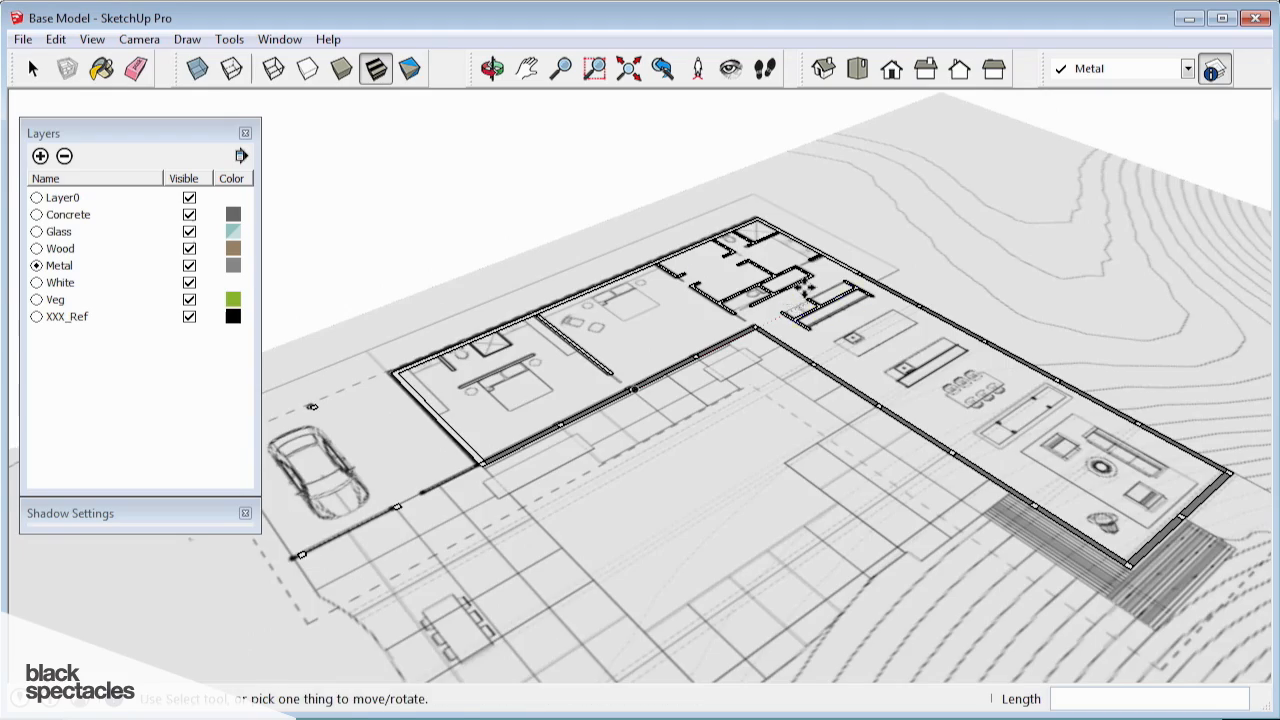
scroll(798, 295, "down", 1)
scroll(771, 345, "up", 3)
key("space")
scroll(766, 348, "up", 6)
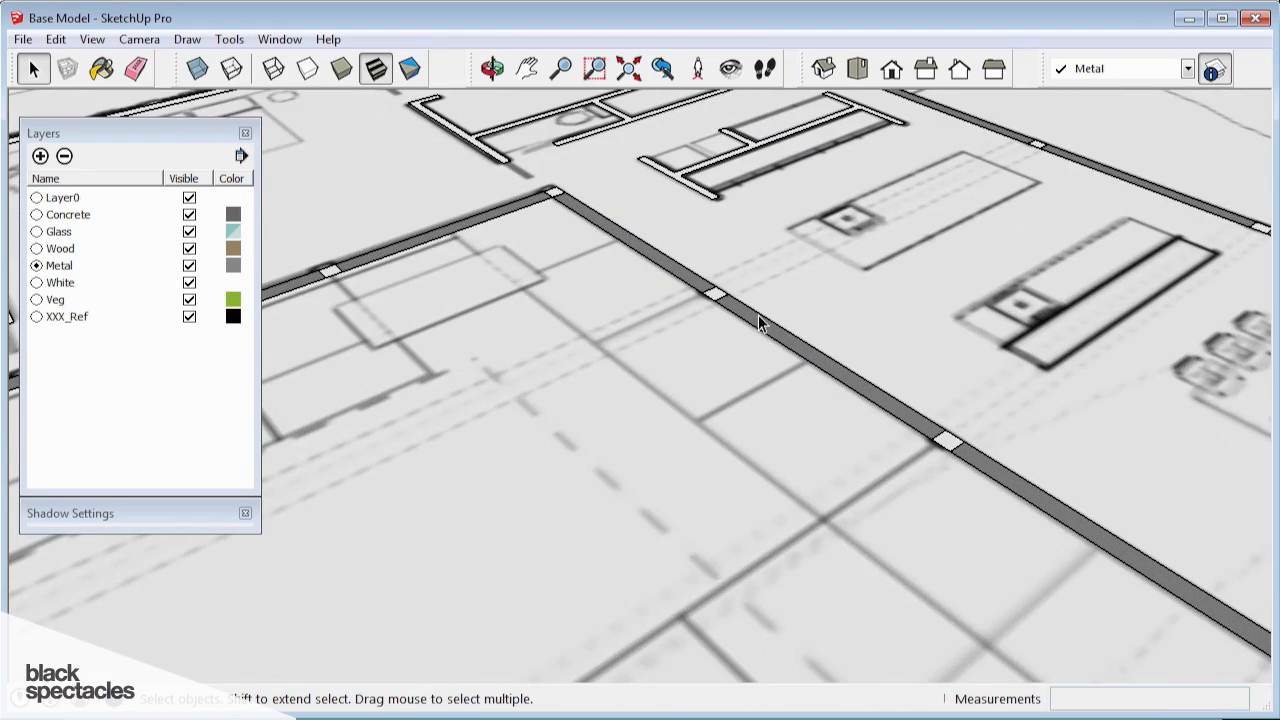
left_click(716, 303)
Extrude the column component's base face upward by 10'
scroll(716, 303, "up", 1)
key("p")
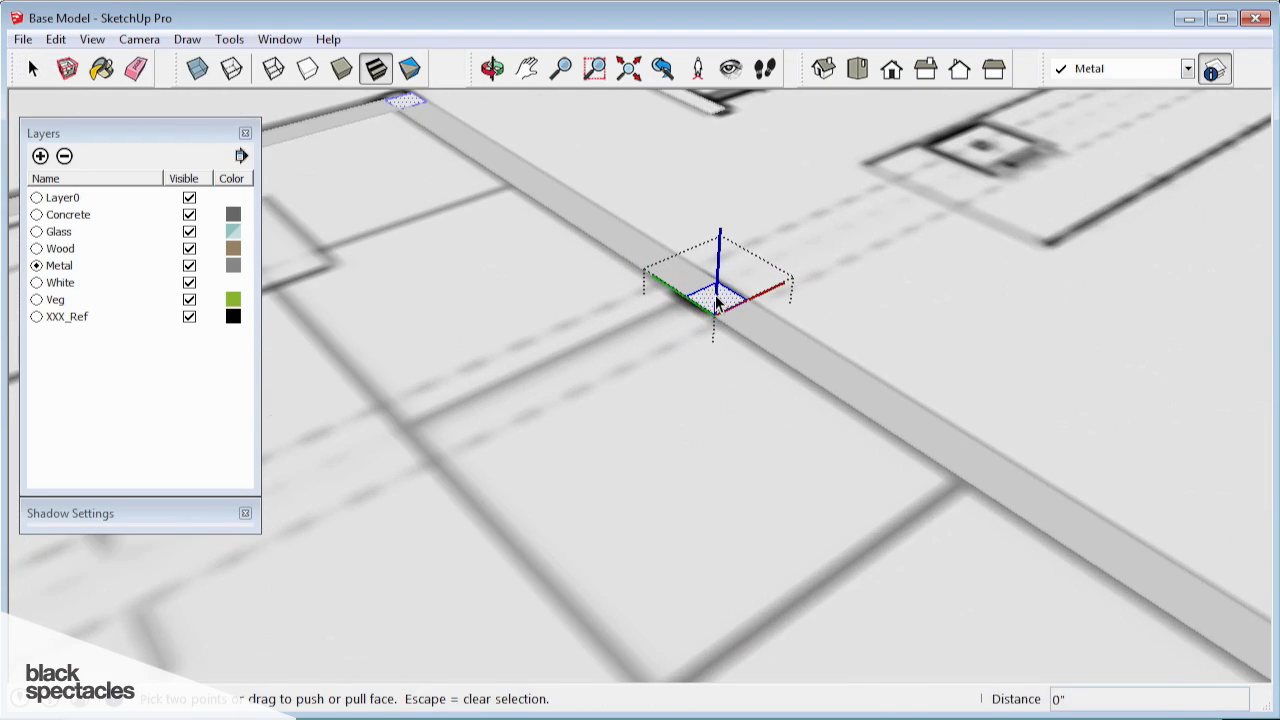
key("space")
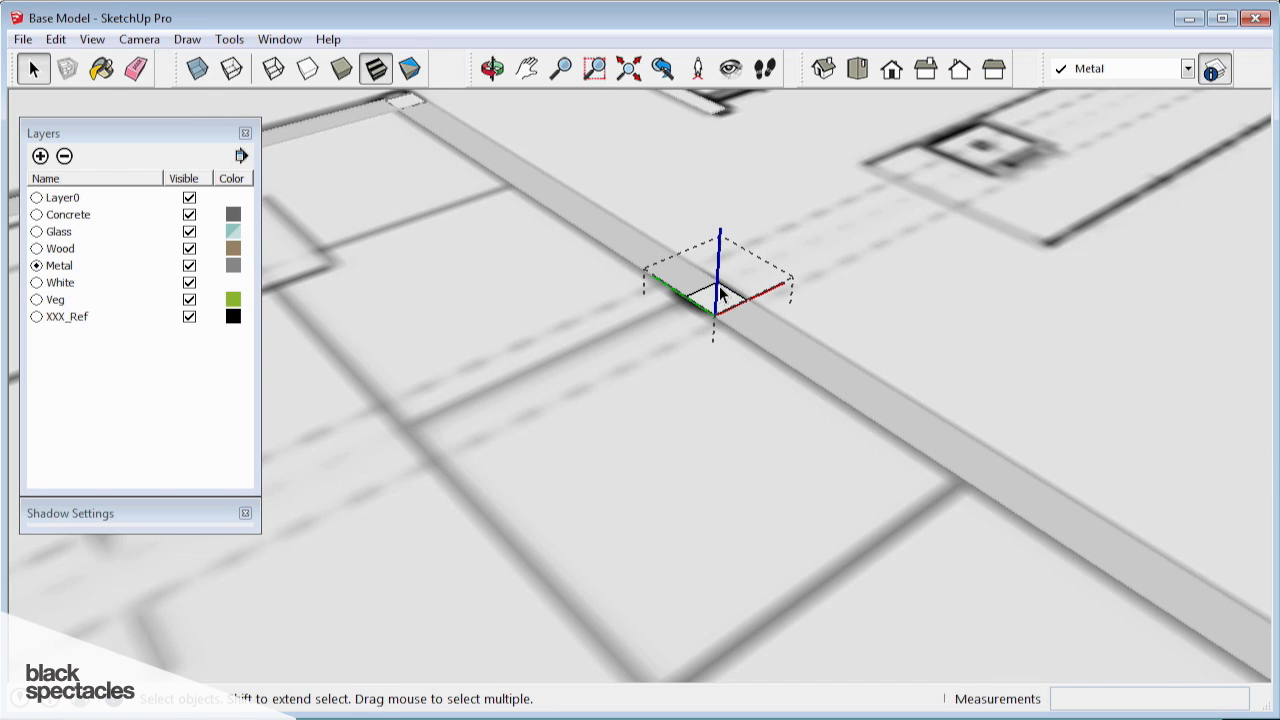
scroll(720, 265, "down", 5)
scroll(646, 246, "up", 2)
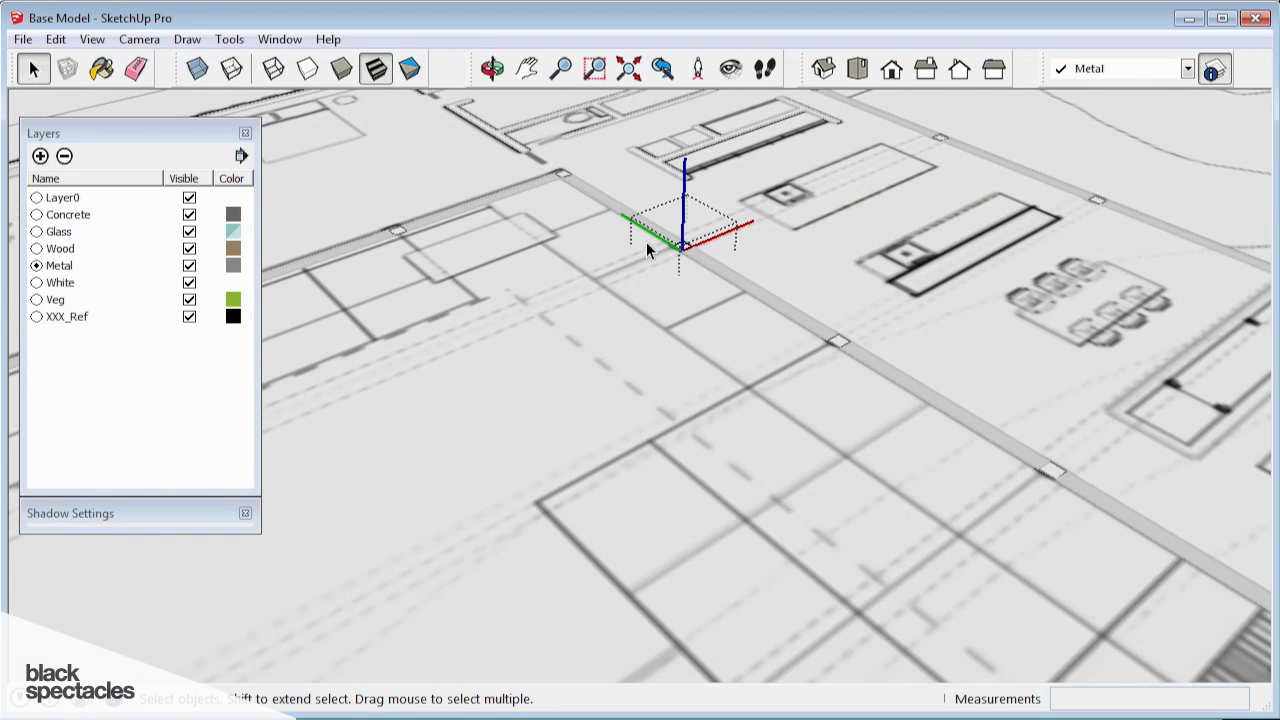
key("p")
scroll(631, 280, "up", 2)
scroll(580, 429, "down", 4)
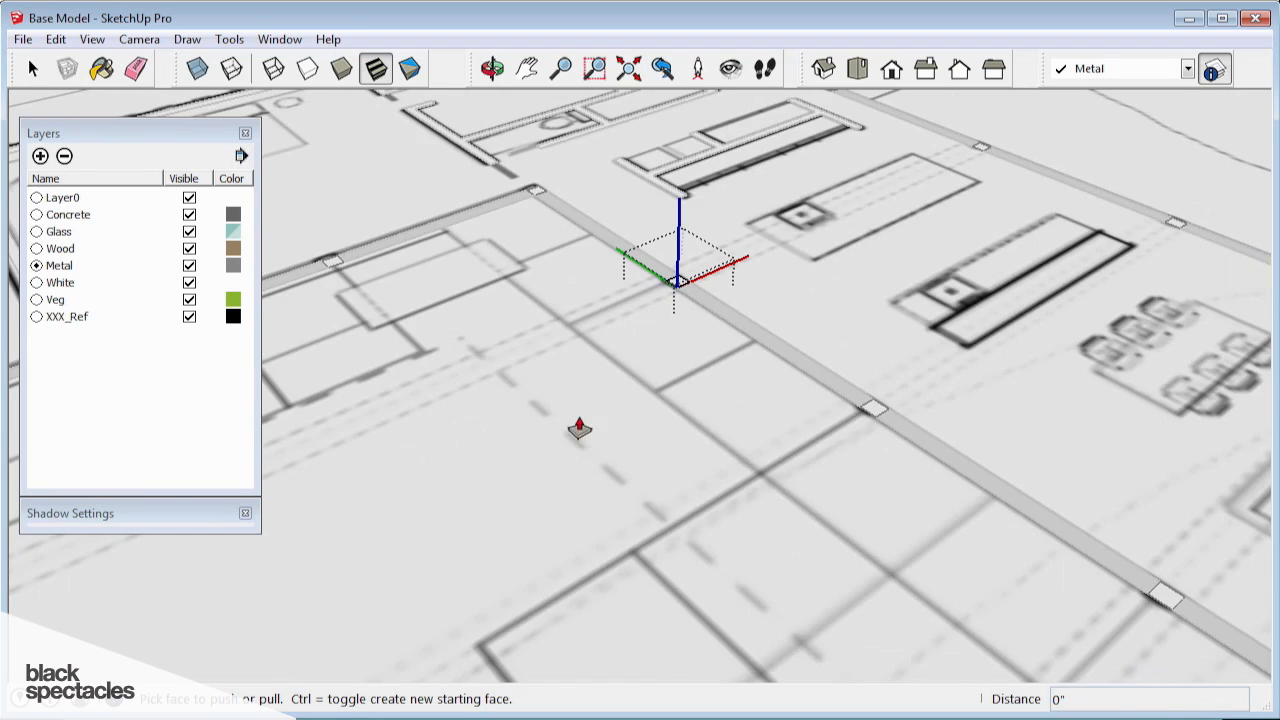
scroll(559, 250, "up", 2)
left_click(680, 415)
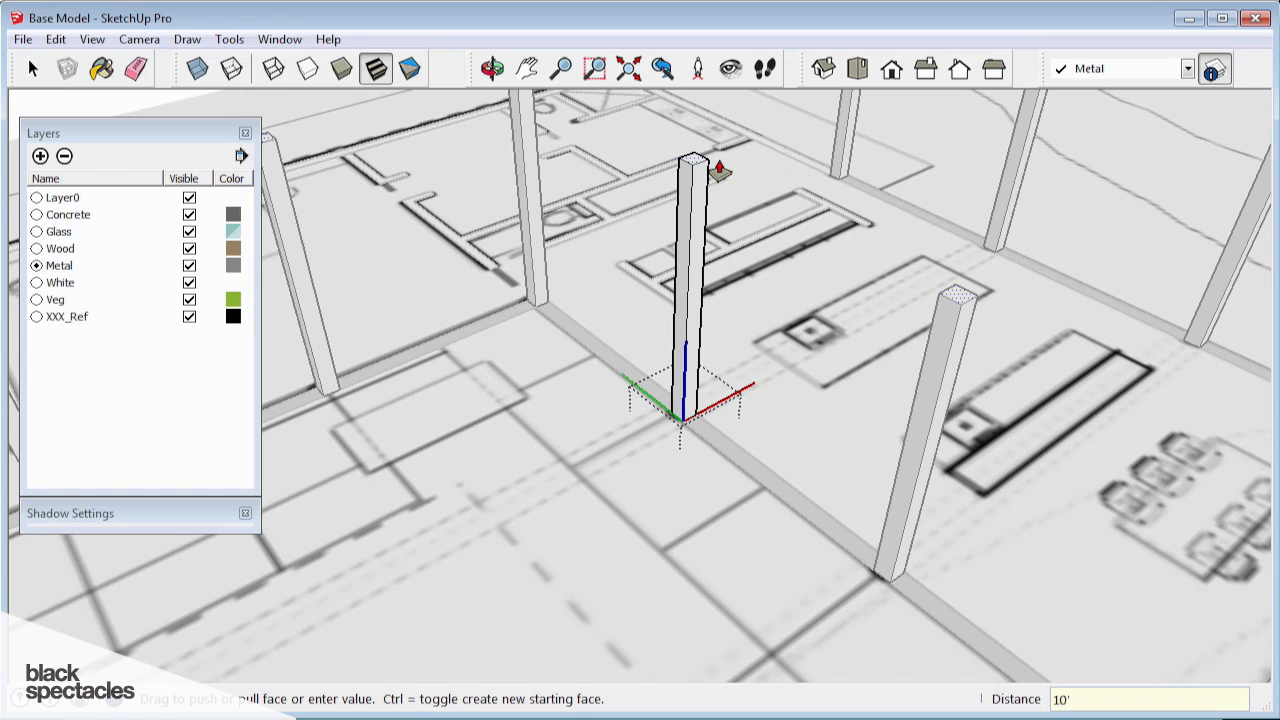
key("Return")
Close the column component and open the glass door beside the inner corner for editing
scroll(750, 286, "down", 5)
key("space")
middle_click_drag(747, 288, 990, 432)
scroll(898, 366, "up", 6)
double_click(744, 334)
key("Escape")
scroll(760, 334, "down", 4)
scroll(760, 334, "up", 4)
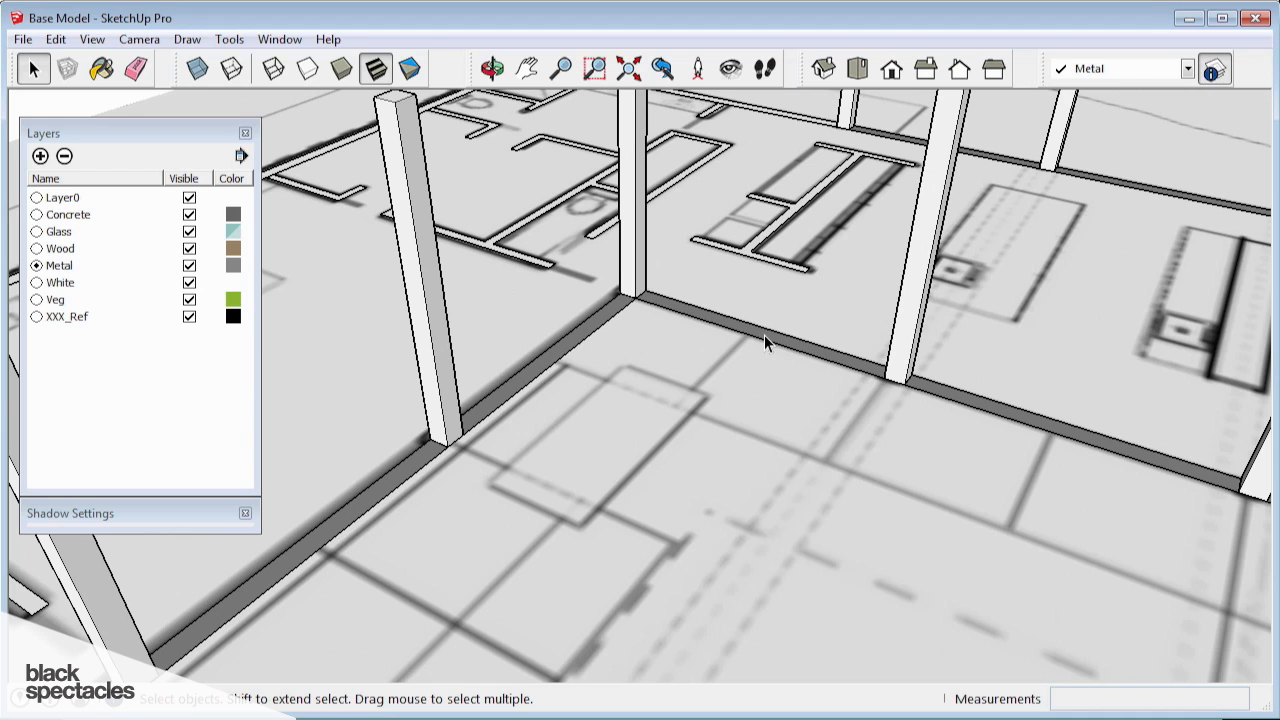
double_click(767, 334)
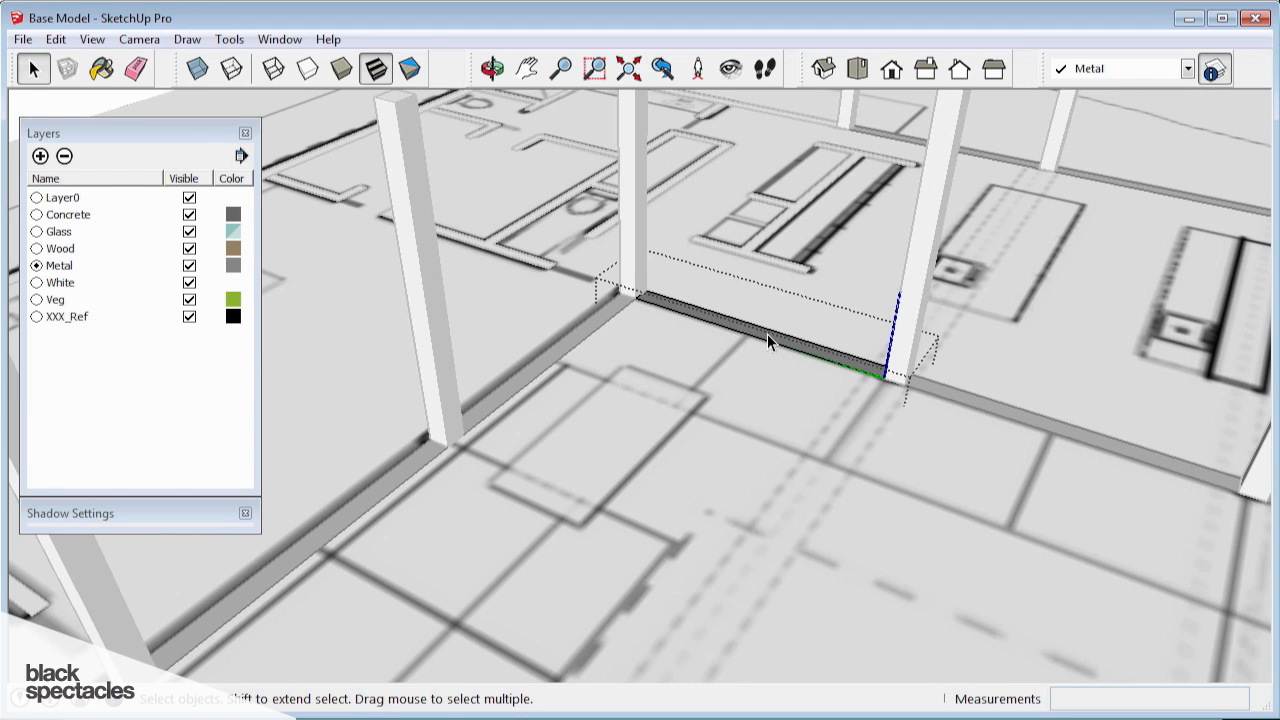
Extrude the glass door's face up to the top of the adjacent column and close the component
key("p")
left_click(767, 335)
scroll(767, 335, "down", 3)
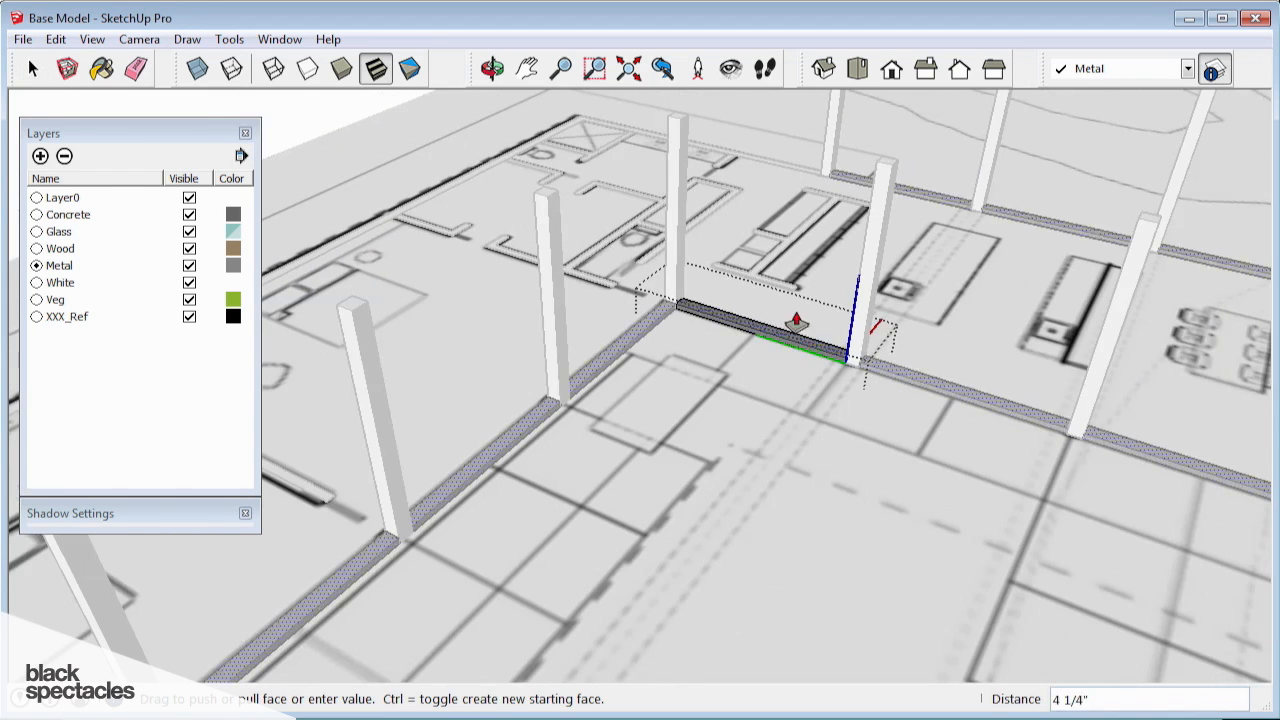
left_click(877, 178)
scroll(760, 341, "down", 3)
key("space")
scroll(752, 342, "down", 3)
middle_click_drag(752, 342, 690, 300)
left_click(833, 221)
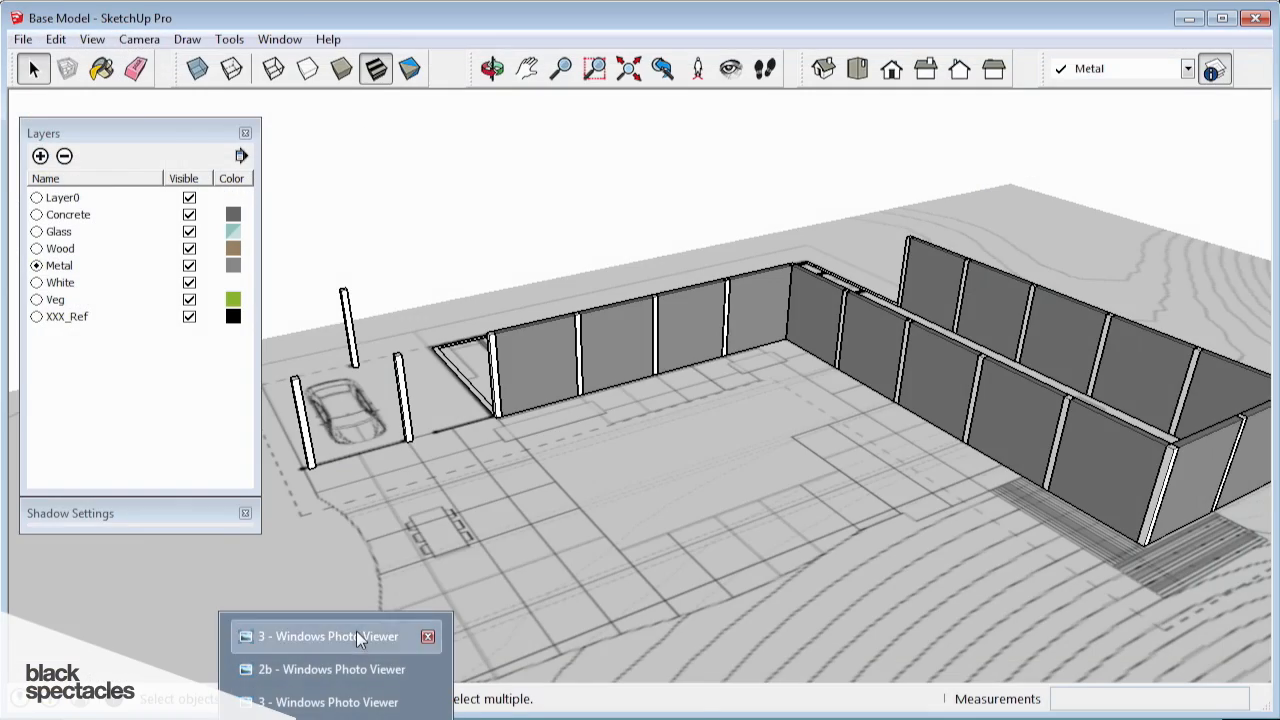
Switch to Windows Photo Viewer and examine the house's interior and courtyard reference renderings
left_click(356, 631)
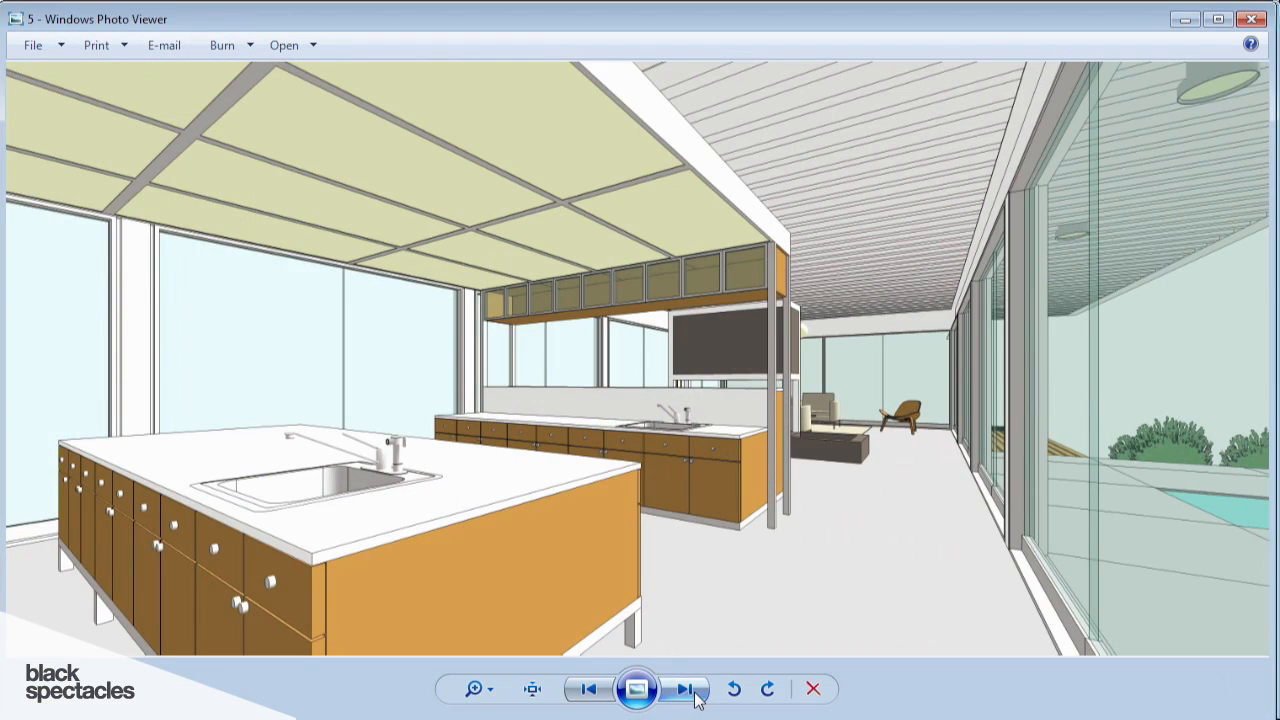
left_click(589, 688)
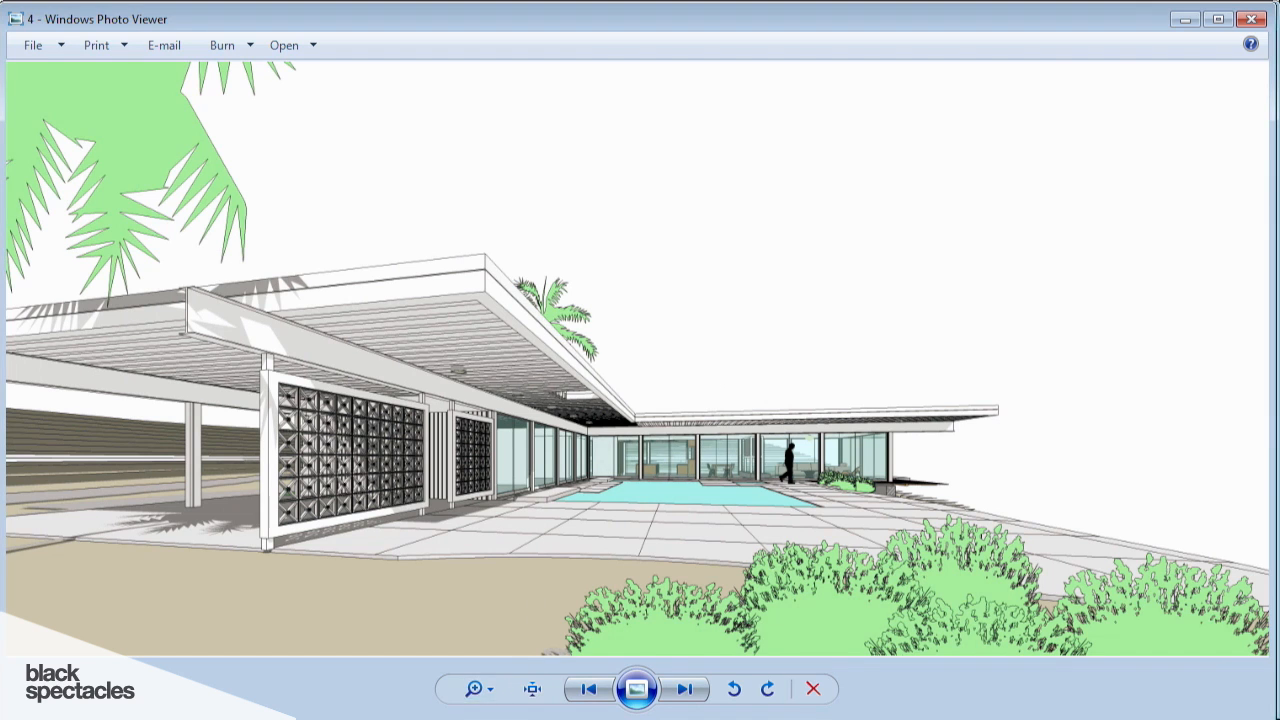
left_click(1186, 22)
Open a courtyard wall component for editing and push its top face down by 2'
scroll(862, 292, "up", 6)
scroll(762, 304, "down", 3)
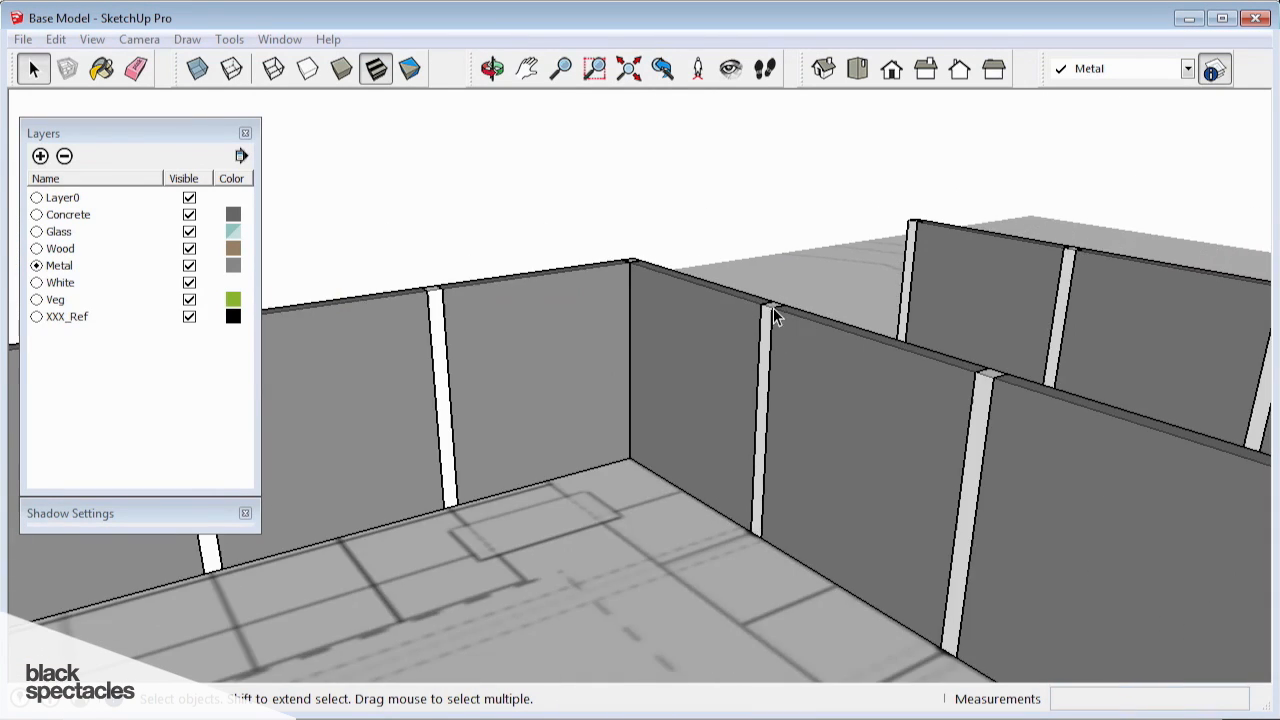
scroll(845, 350, "up", 3)
double_click(855, 325)
key("p")
left_click_drag(892, 278, 894, 362)
type("2'")
key("Return")
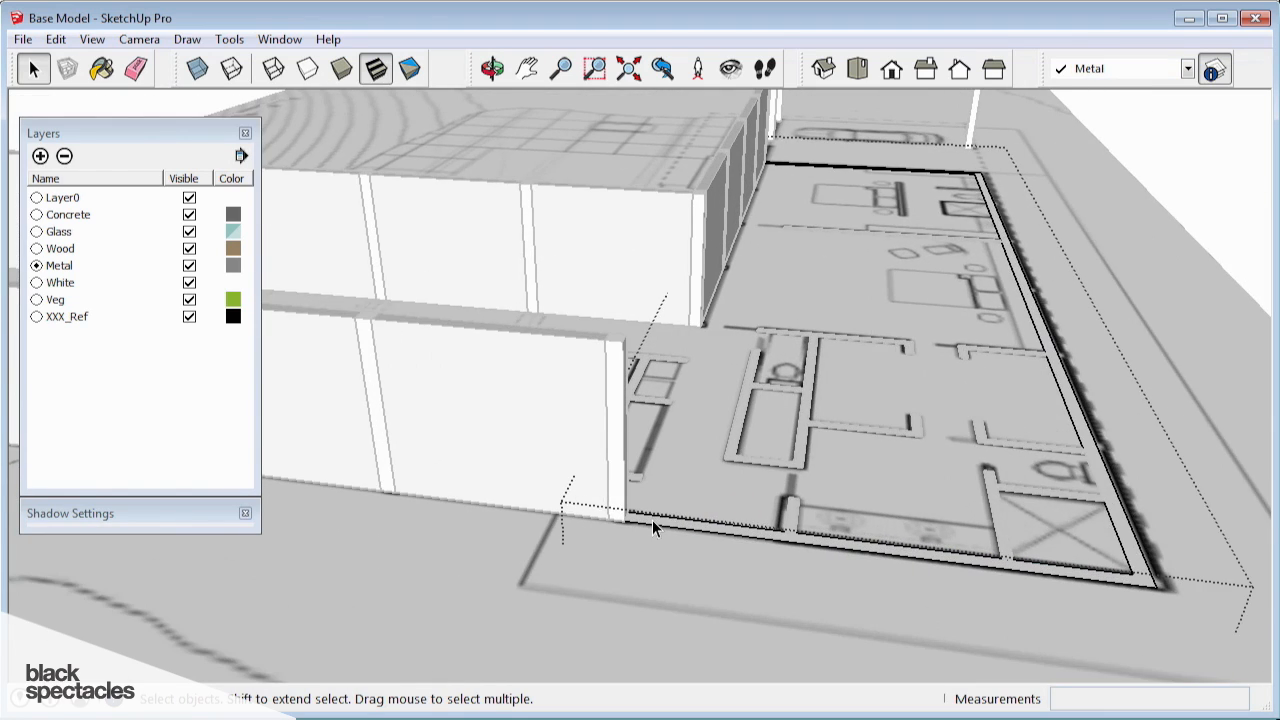
Extrude the bedroom wing's solid outer wall up to the top of the adjoining column
key("p")
left_click(645, 529)
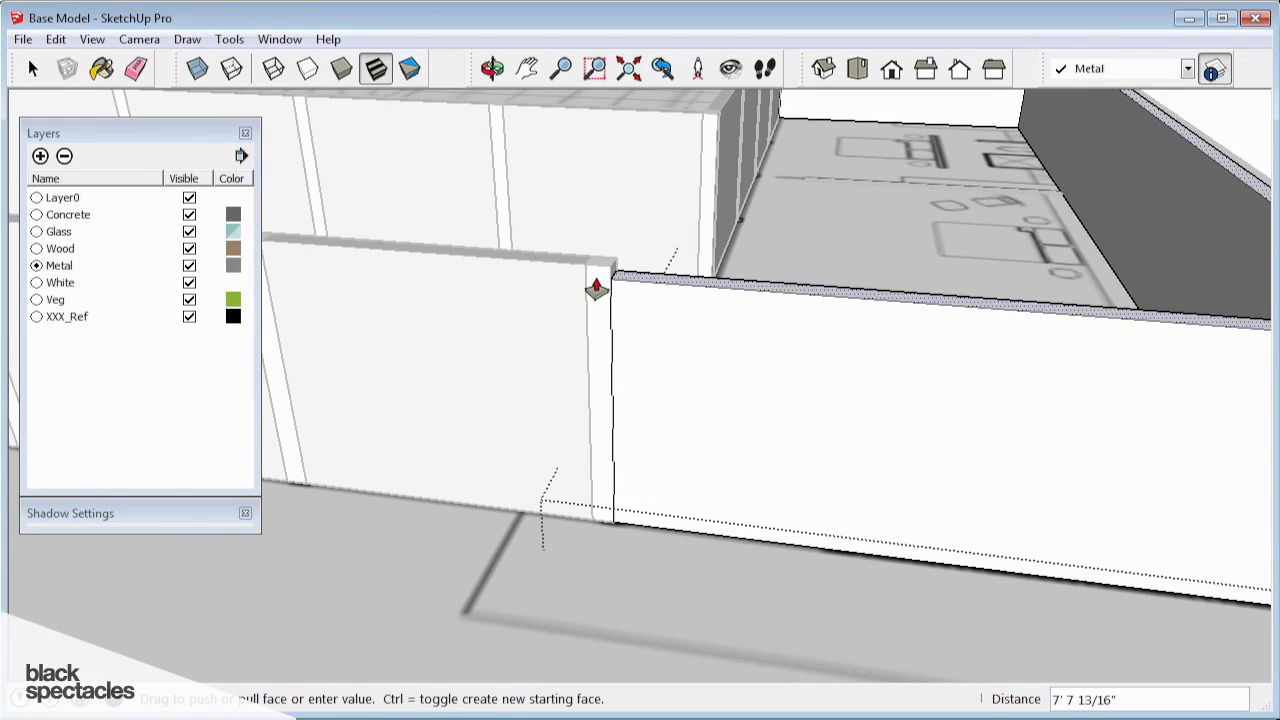
left_click(597, 279)
scroll(693, 407, "down", 3)
scroll(693, 407, "down", 3)
key("space")
middle_click_drag(1077, 294, 606, 331)
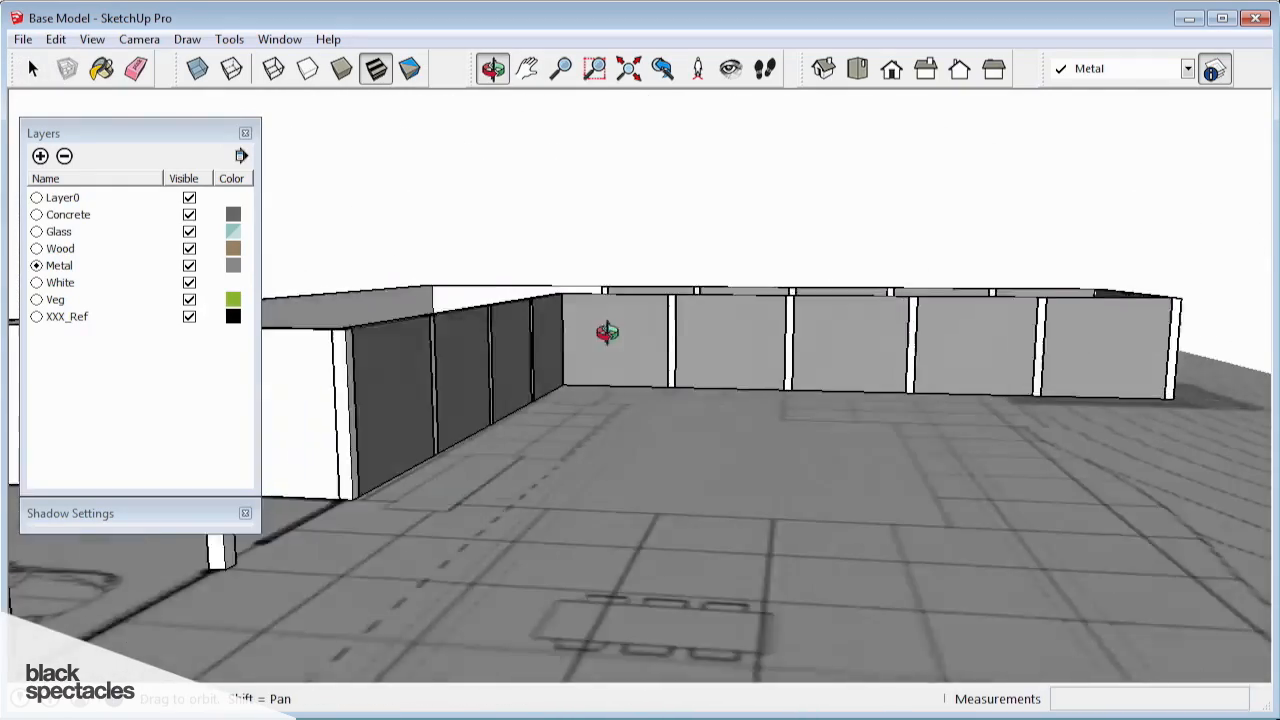